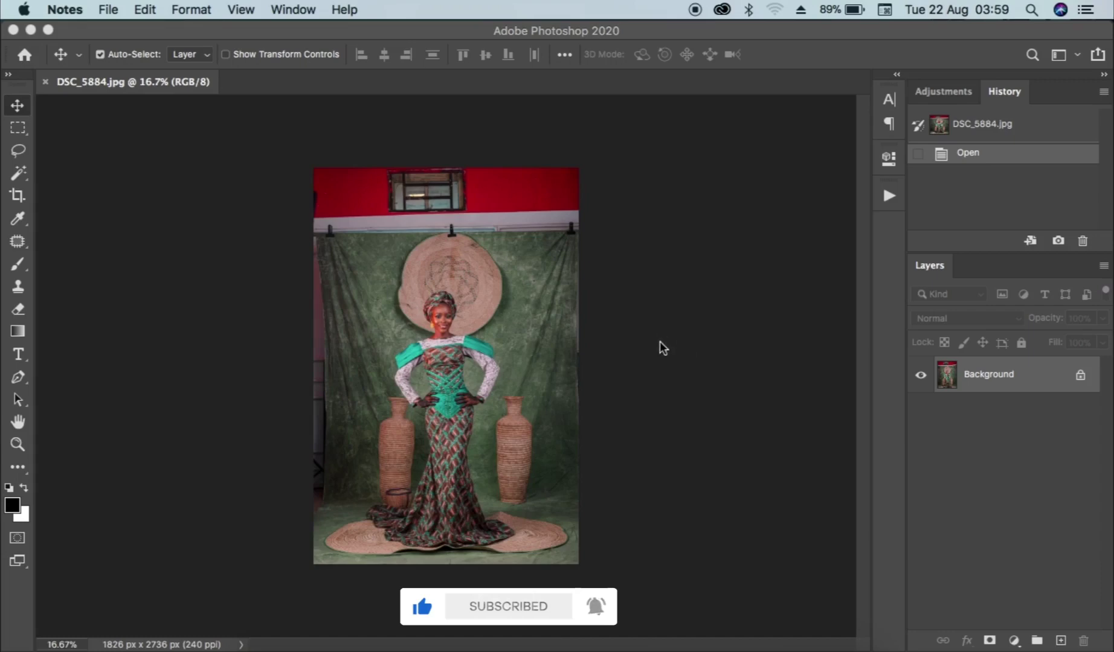
Step: Start cropping the photo with the 4:5 (8:10) aspect ratio preset
left_click(515, 324)
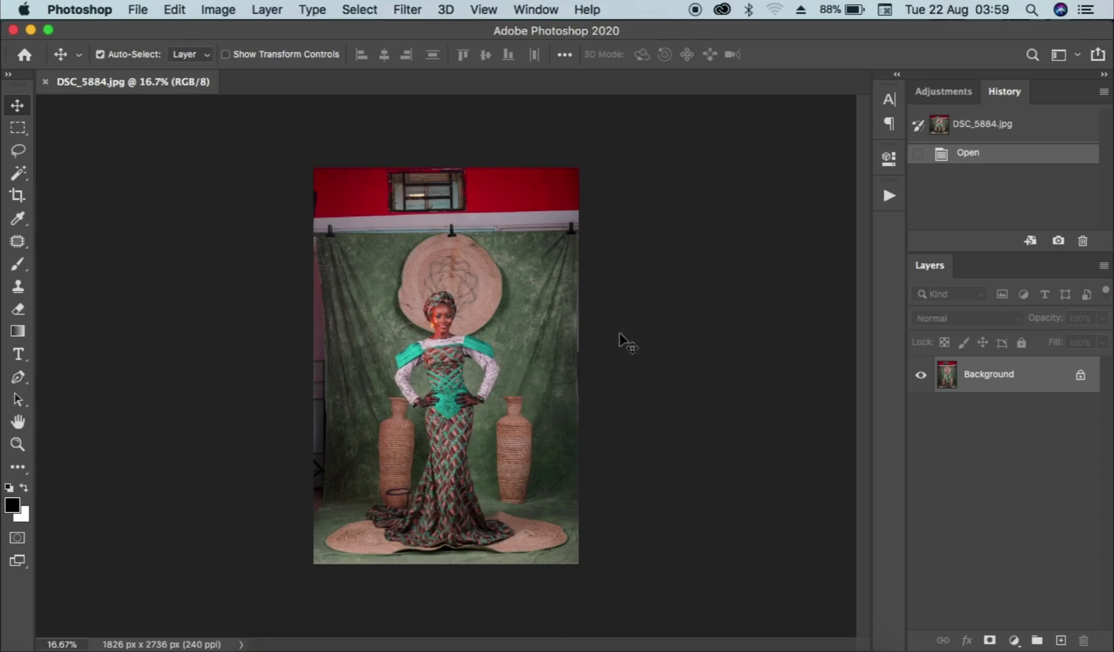
left_click(19, 195)
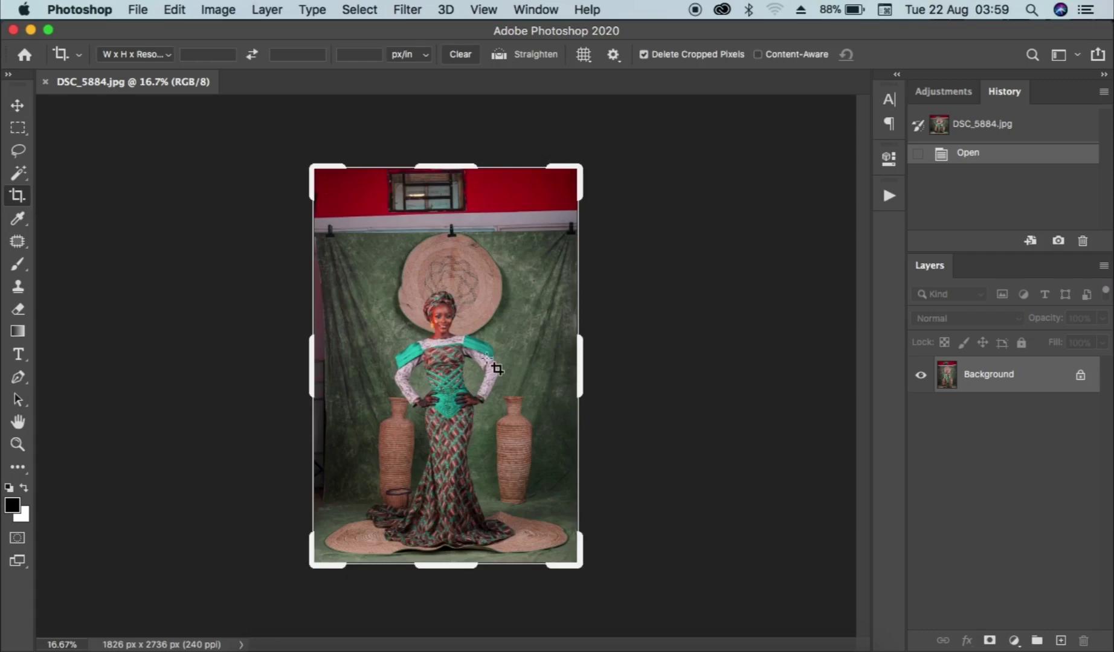
left_click(134, 54)
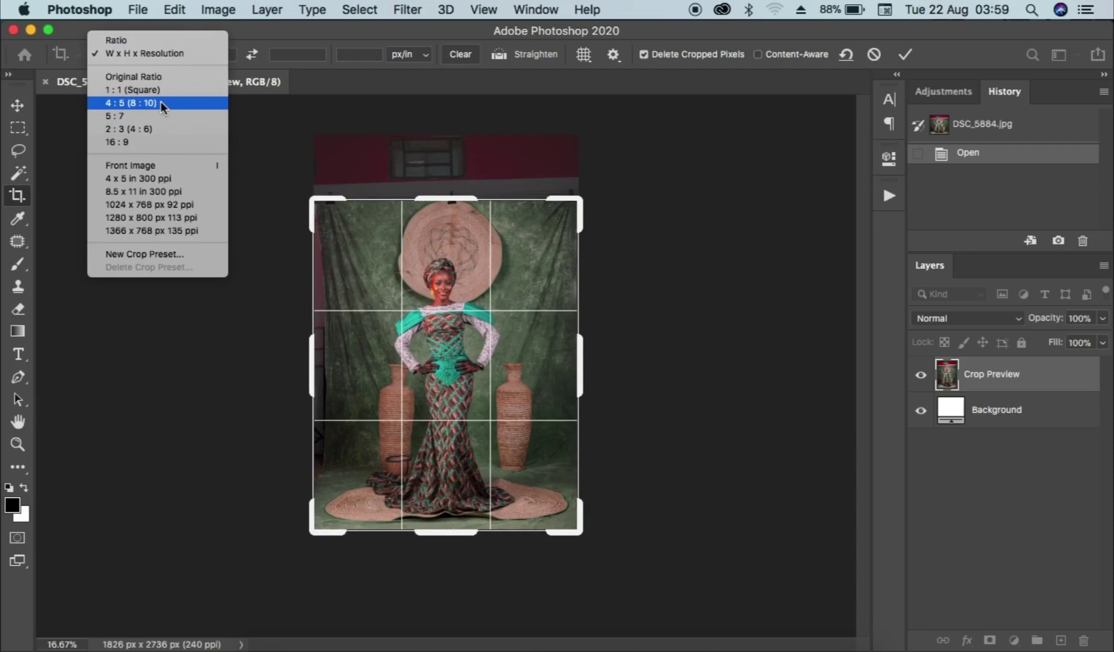
left_click(162, 102)
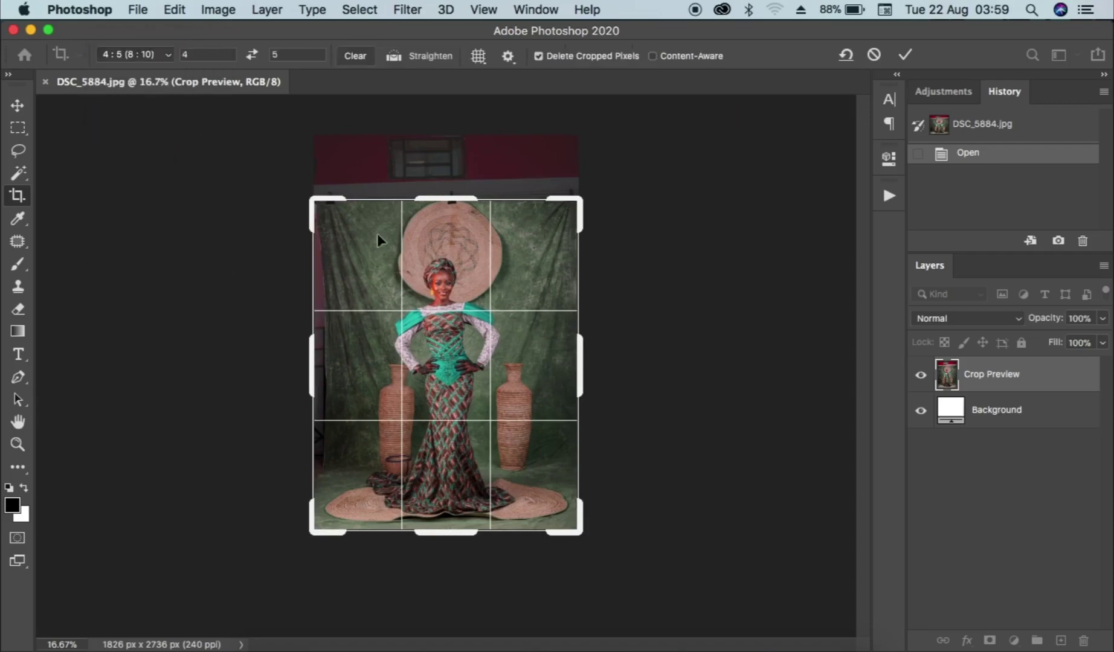
Step: Try a full-width crop framing shifted down past the floor's lower edge
left_click_drag(445, 329, 444, 332)
left_click_drag(462, 264, 466, 267)
left_click_drag(455, 200, 452, 208)
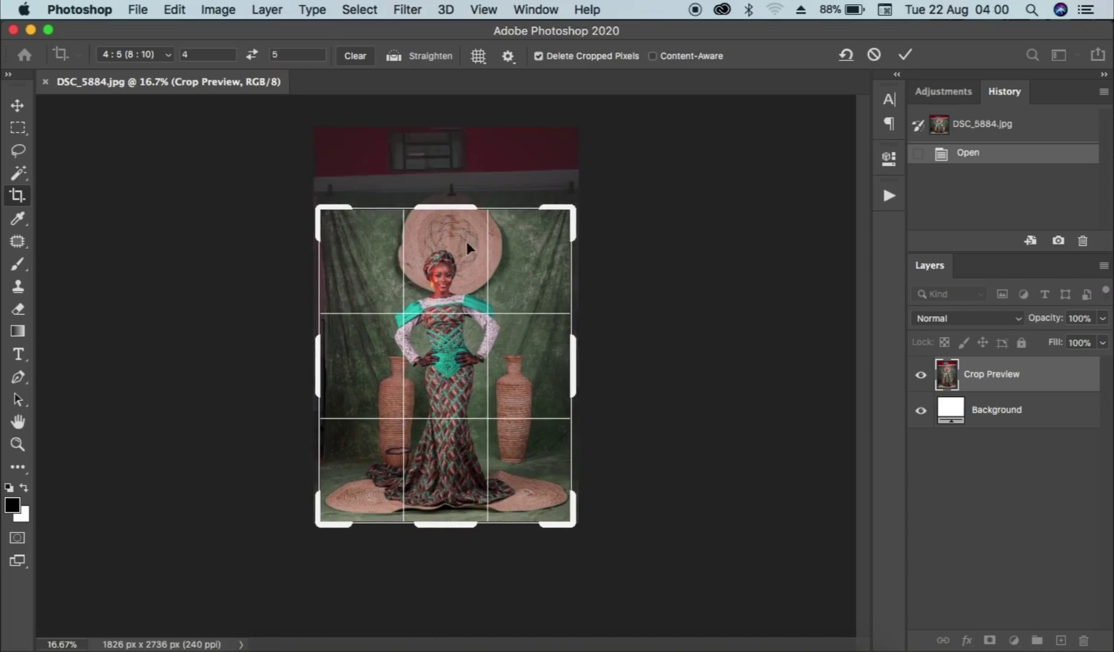
left_click_drag(567, 211, 580, 199)
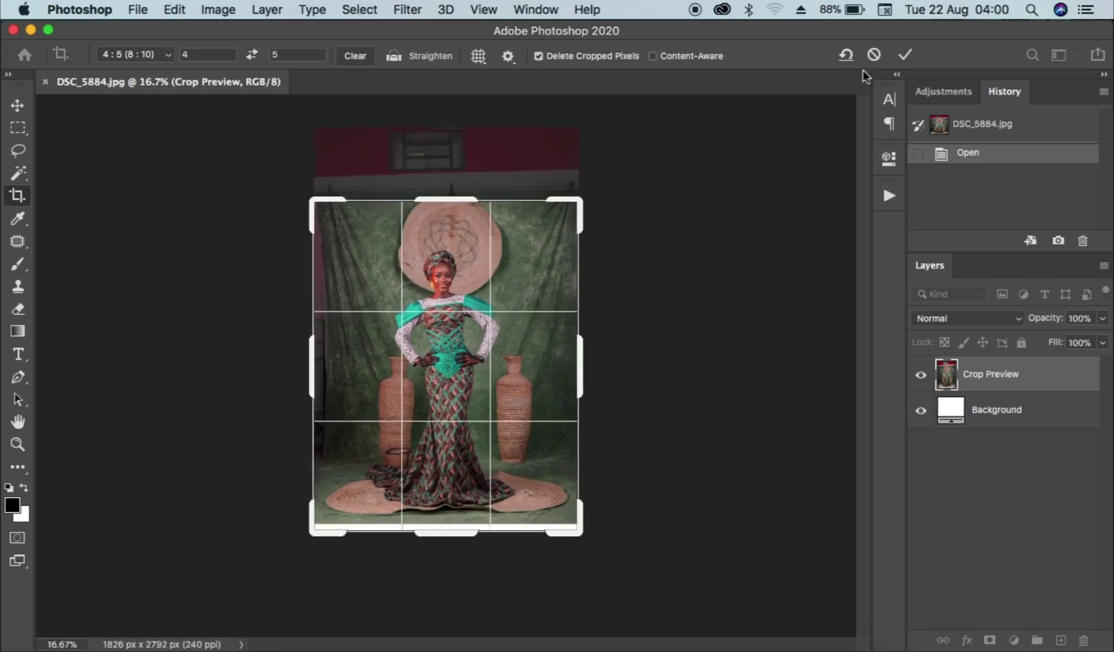
key("Return")
key("super+z")
Step: Crop the photo below the red wall and window, then crop again lower to leave a blank strip beneath the floor
left_click_drag(458, 302, 464, 275)
left_click(905, 54)
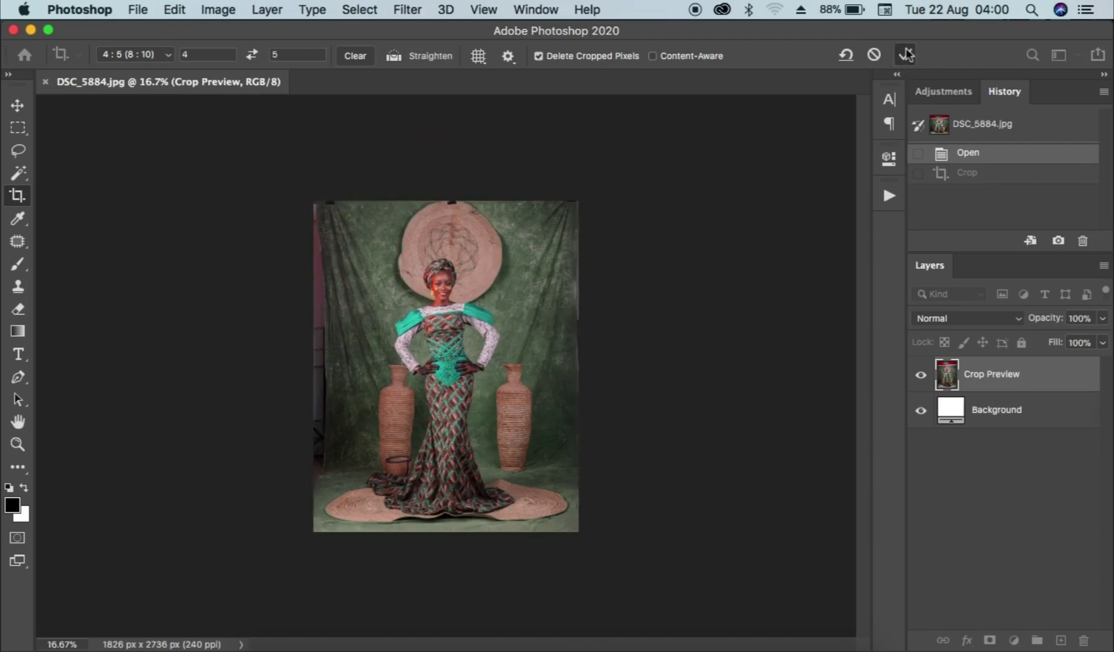
left_click_drag(453, 200, 452, 240)
left_click_drag(571, 211, 542, 231)
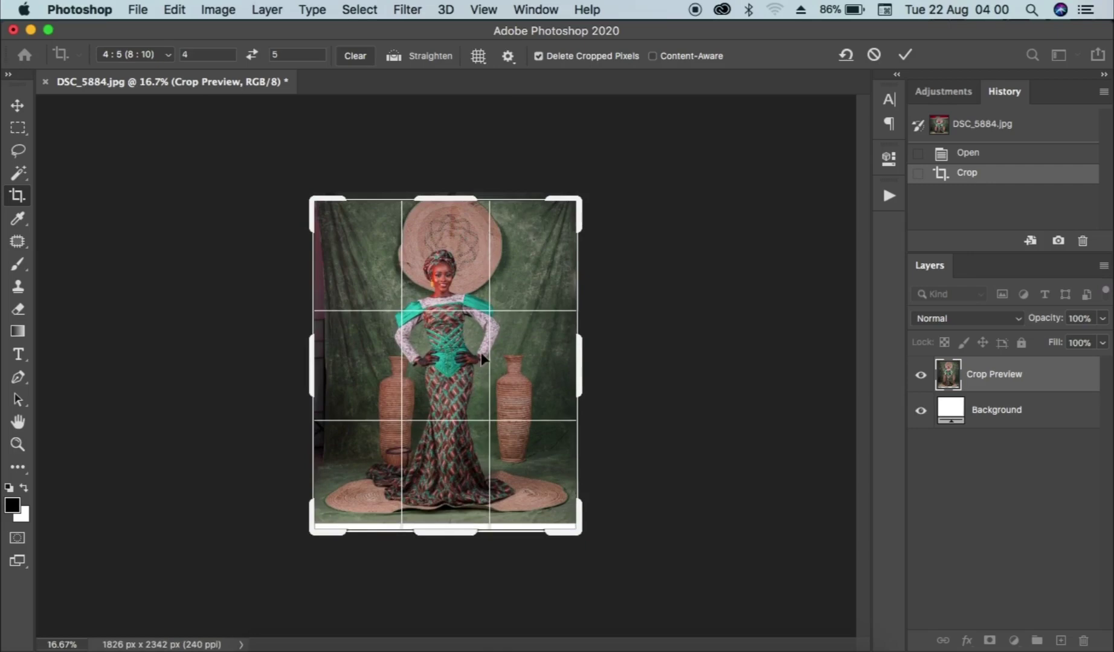
left_click(904, 56)
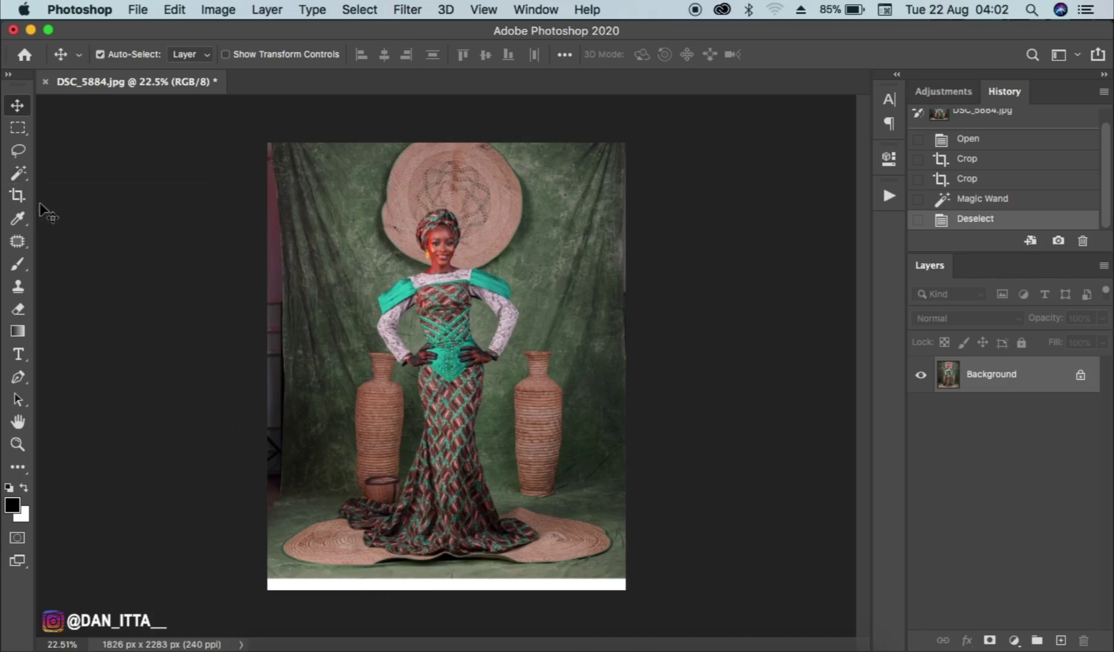
Step: Select the white strip beneath the floor with the Magic Wand, fill it Content-Aware at 100% opacity, and deselect
left_click(23, 174)
left_click(418, 583)
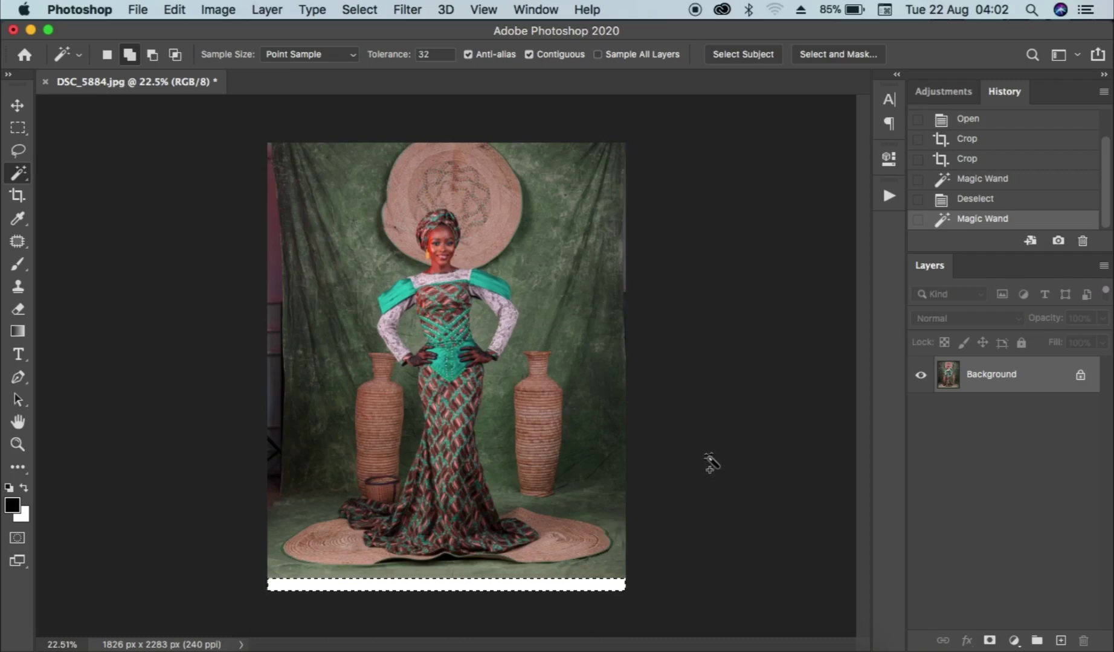
key("BackSpace")
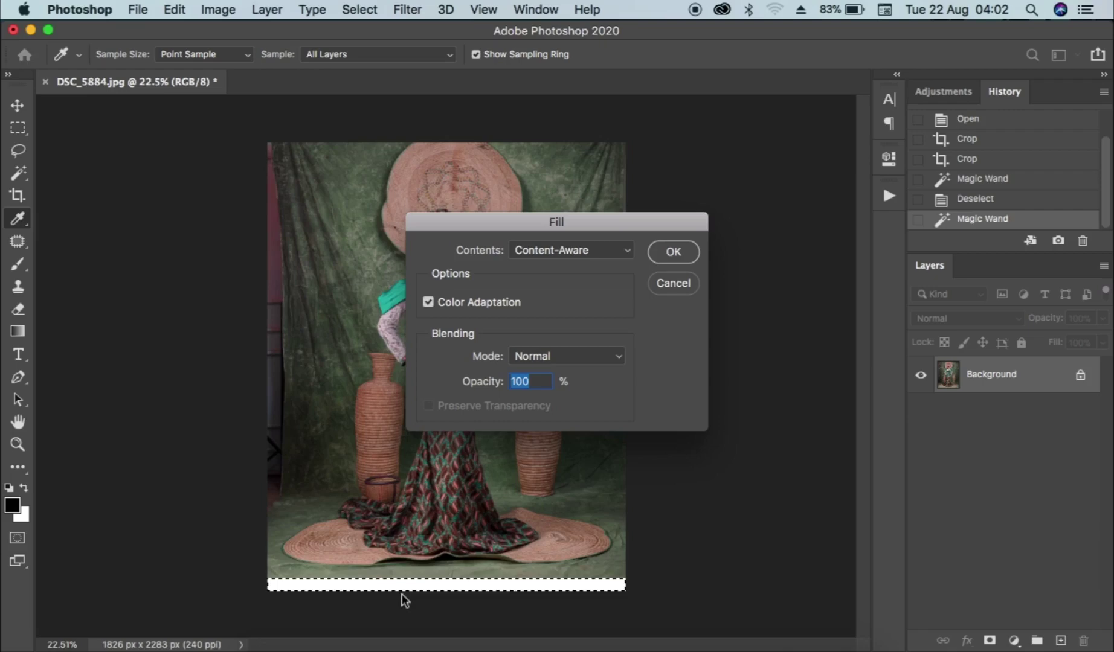
key("Return")
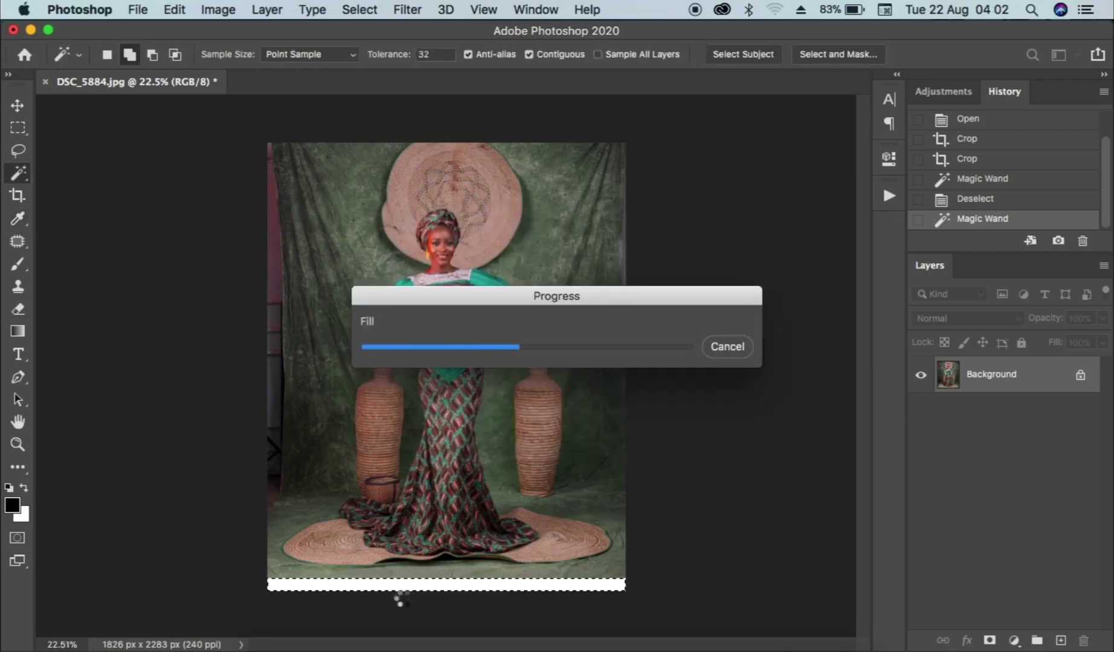
key("super+d")
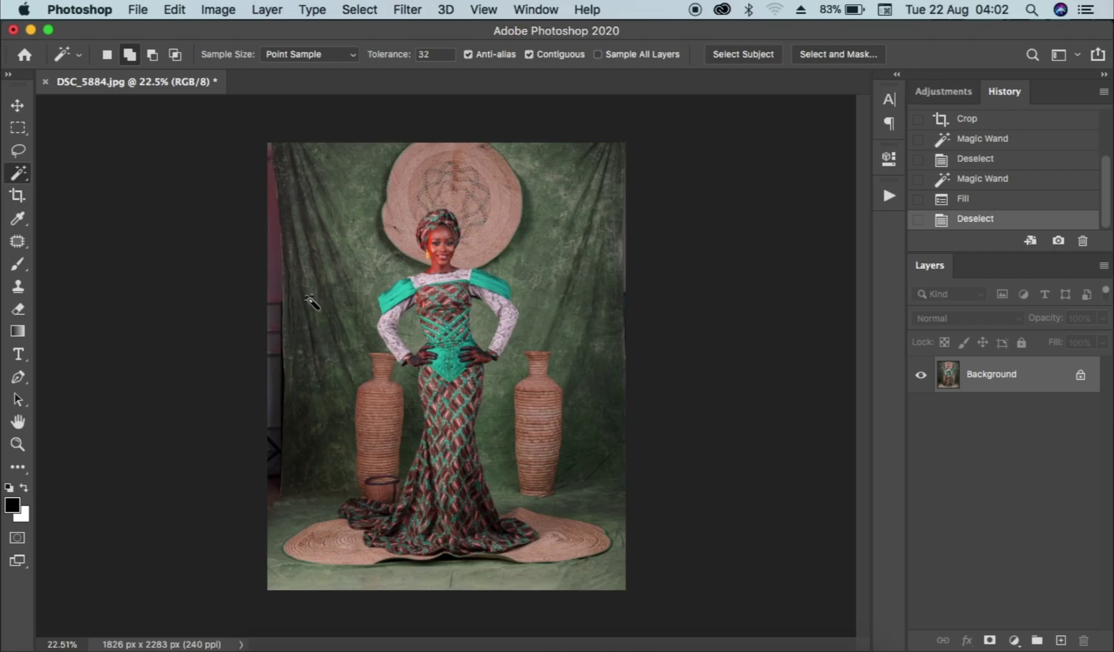
Step: Marquee the exposed wall along the photo's left edge and patch it with the adjacent green curtain
key("m")
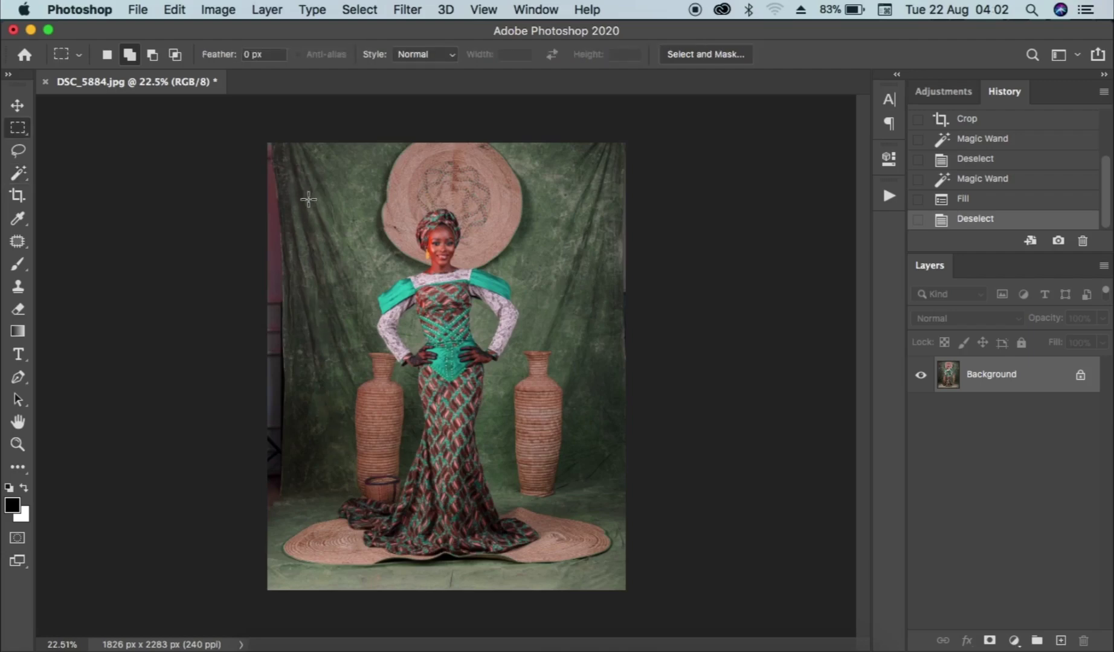
key("v")
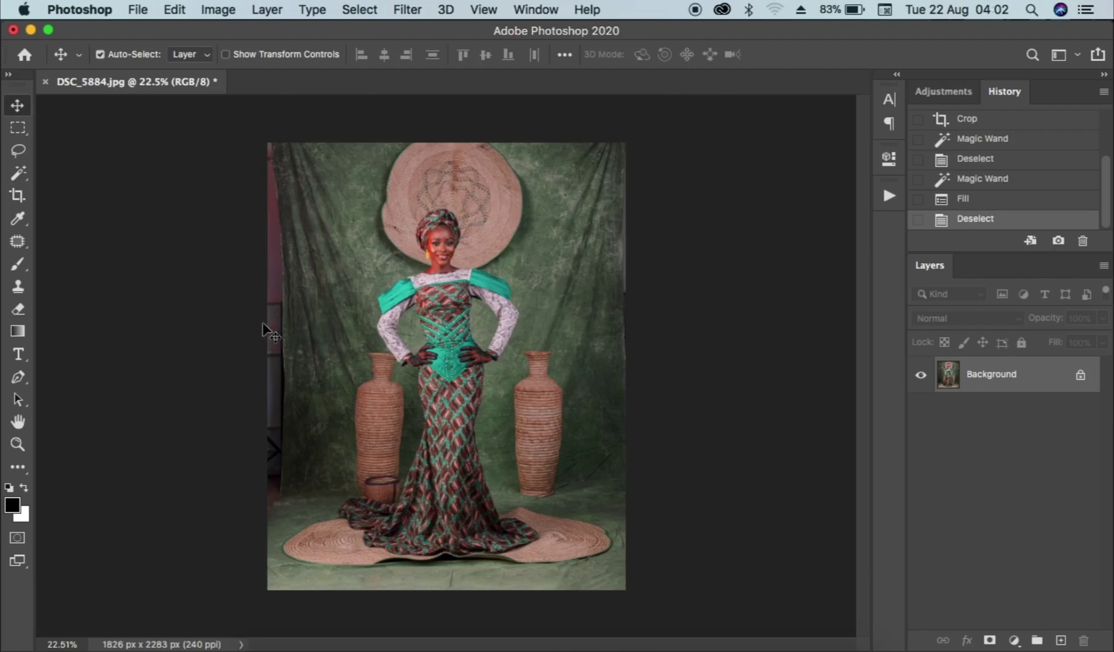
left_click(8, 131)
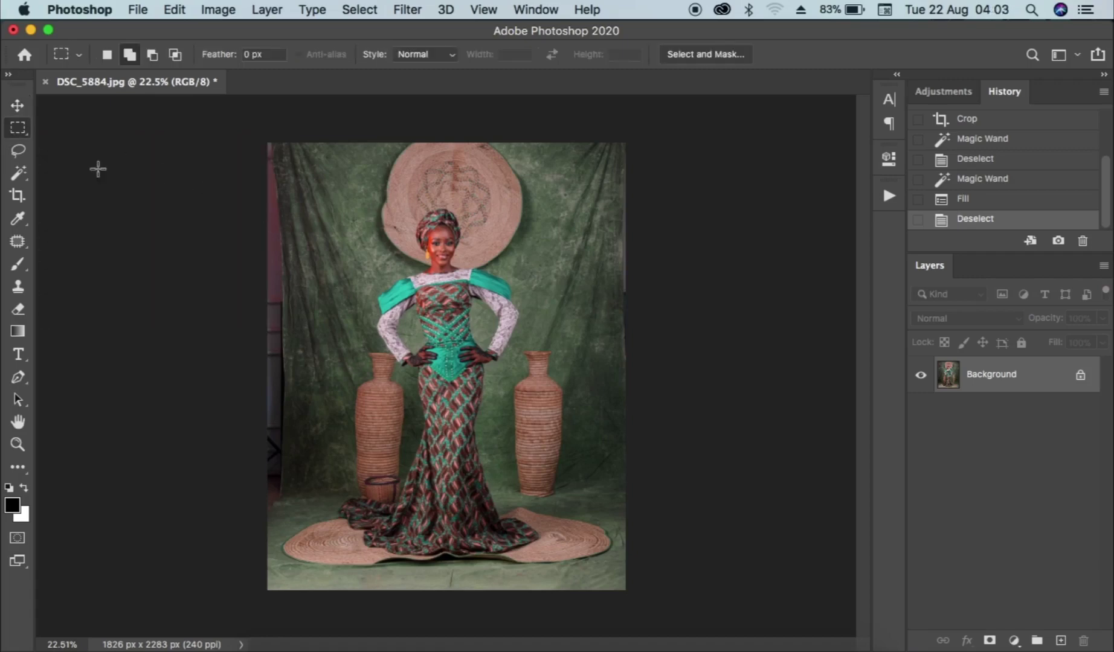
left_click(254, 121)
left_click_drag(239, 185, 294, 513)
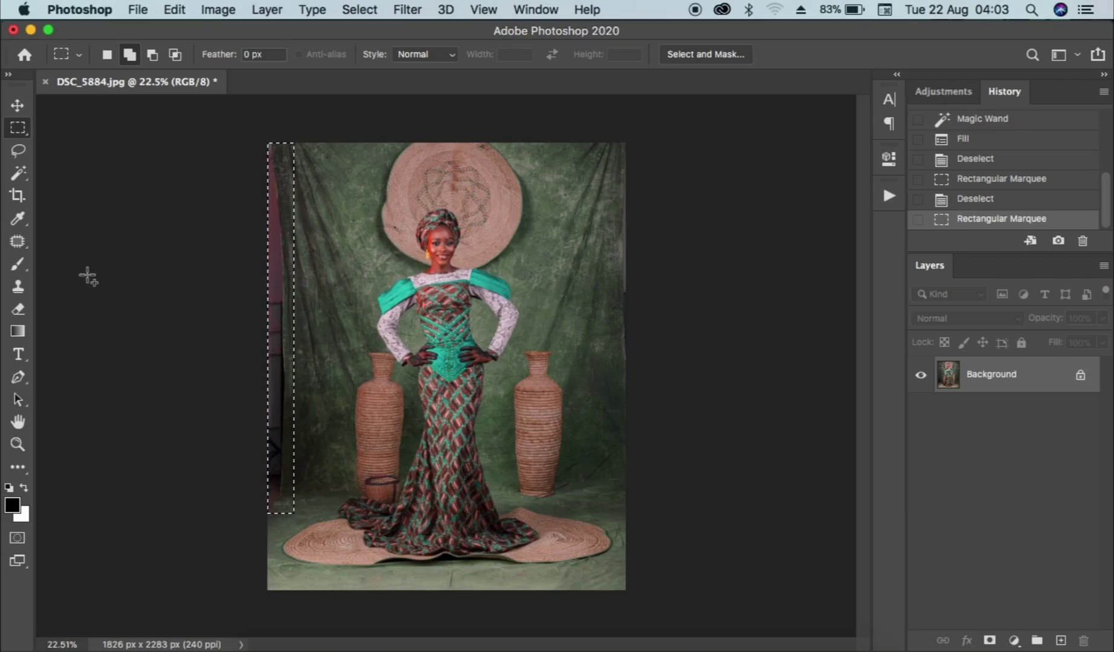
left_click(16, 242)
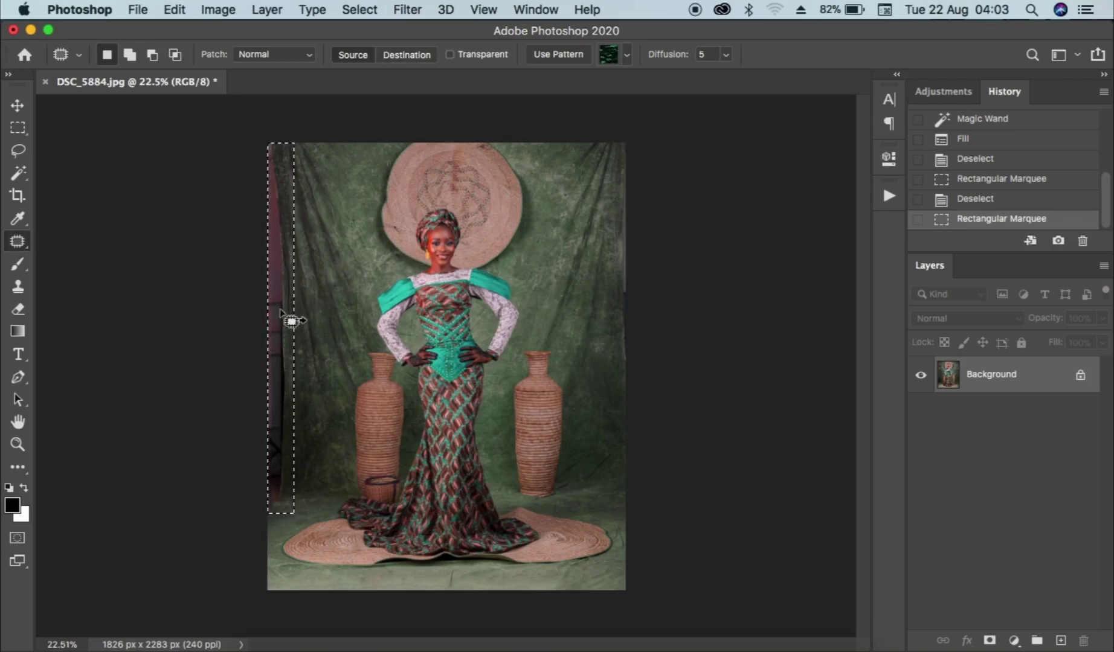
left_click_drag(288, 316, 316, 308)
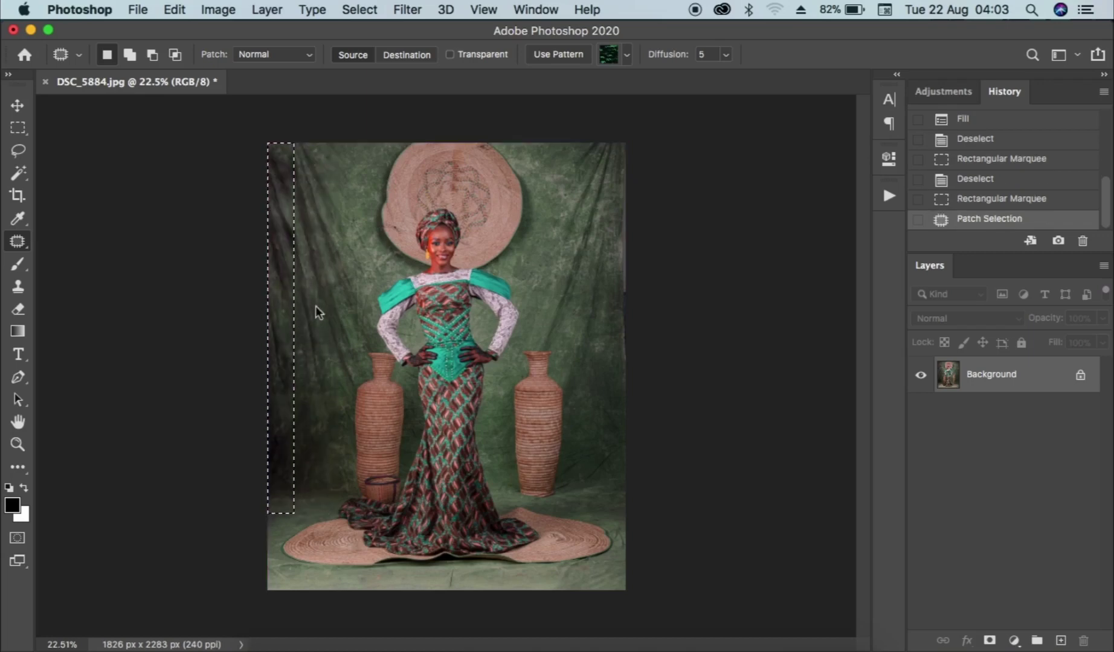
key("super+d")
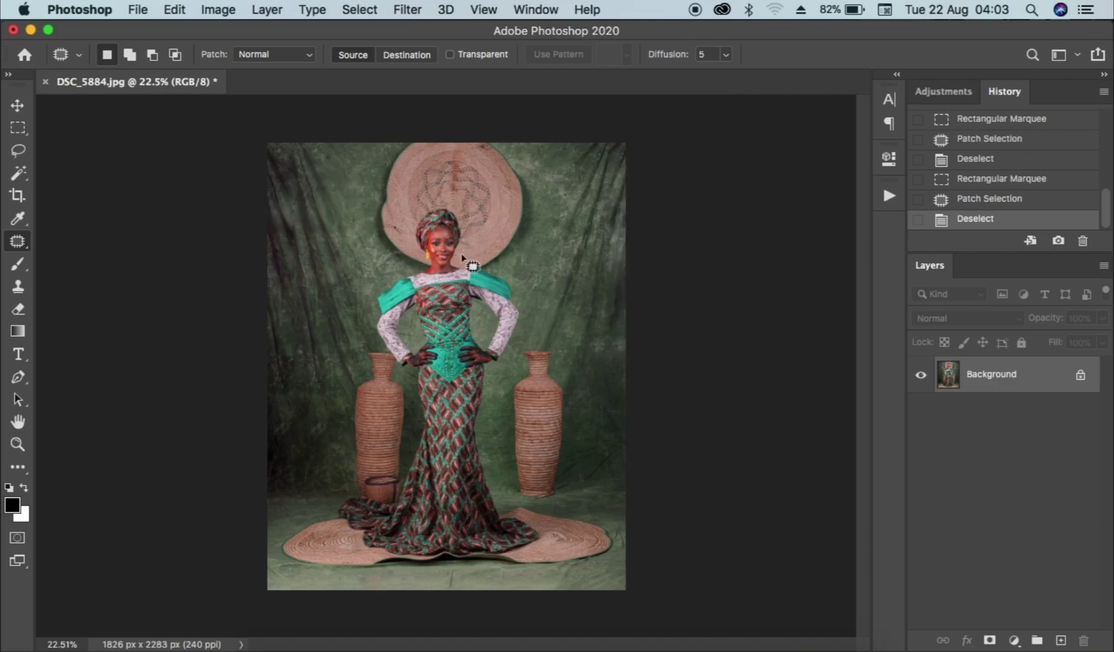
Step: Patch the fabric folds in the backdrop's upper-left corner with smooth green fabric to their right
scroll(491, 268, "up", 1)
scroll(491, 268, "up", 4)
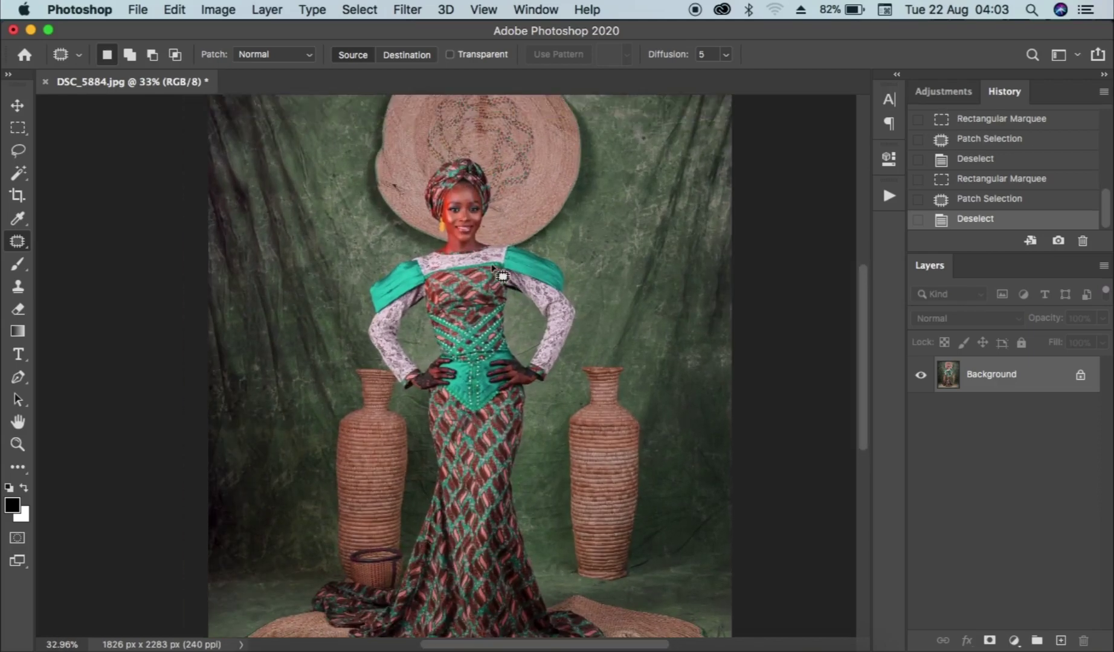
scroll(491, 268, "up", 3)
scroll(373, 266, "left", 5)
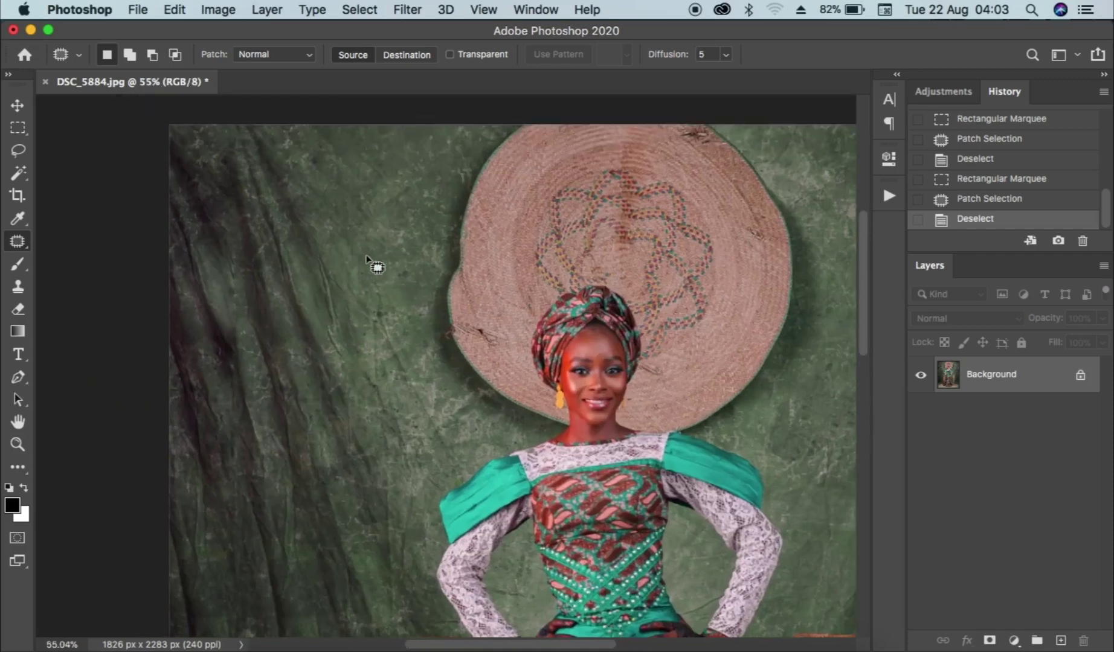
scroll(373, 284, "up", 5)
mouse_move(351, 270)
left_mouse_down()
mouse_move(419, 311)
mouse_move(443, 380)
mouse_move(424, 391)
mouse_move(399, 374)
mouse_move(364, 289)
left_mouse_up()
left_click_drag(412, 341, 485, 328)
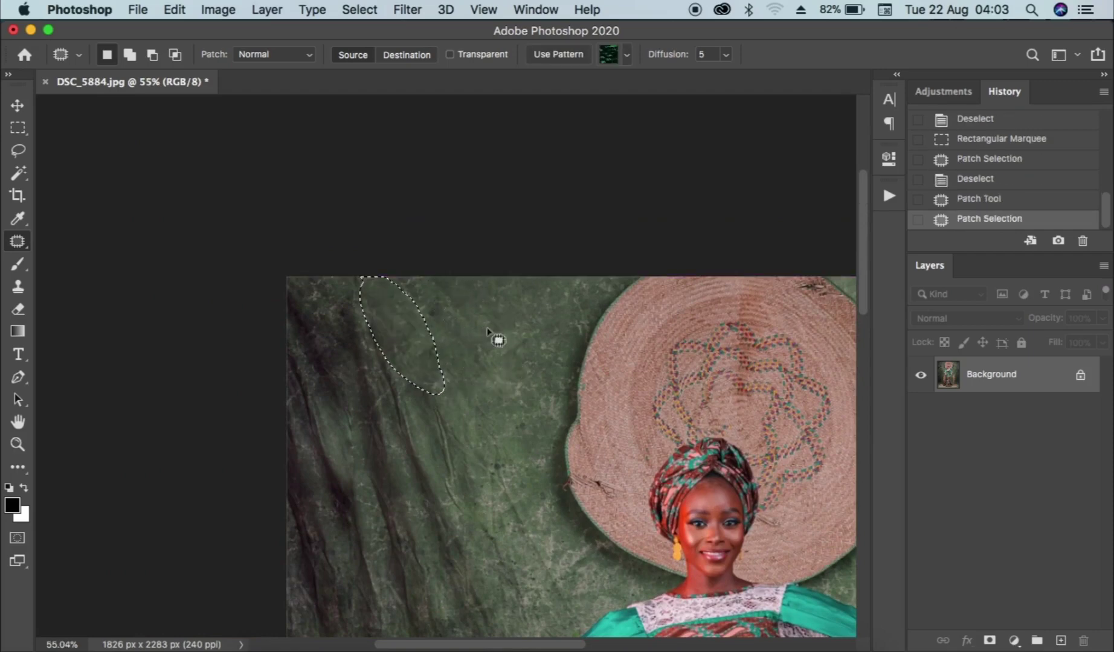
key("super+d")
left_click_drag(346, 312, 369, 312)
mouse_move(387, 364)
left_mouse_down()
mouse_move(439, 349)
mouse_move(457, 516)
mouse_move(409, 365)
left_mouse_up()
key("super+d")
left_click_drag(432, 431, 475, 359)
key("super+d")
Step: Patch the remaining folds in the upper-left backdrop between the dark edge and the woven disc
scroll(423, 374, "down", 2)
left_click_drag(388, 377, 384, 366)
left_click_drag(415, 395, 449, 347)
key("super+d")
left_click_drag(320, 251, 315, 246)
key("super+d")
mouse_move(364, 342)
left_mouse_down()
mouse_move(366, 378)
mouse_move(364, 344)
left_mouse_up()
key("super+d")
mouse_move(387, 412)
left_mouse_down()
mouse_move(371, 439)
mouse_move(388, 412)
left_mouse_up()
key("super+d")
Step: Patch the backdrop creases below the woven disc, left of the woman's shoulder
left_click_drag(468, 412, 539, 562)
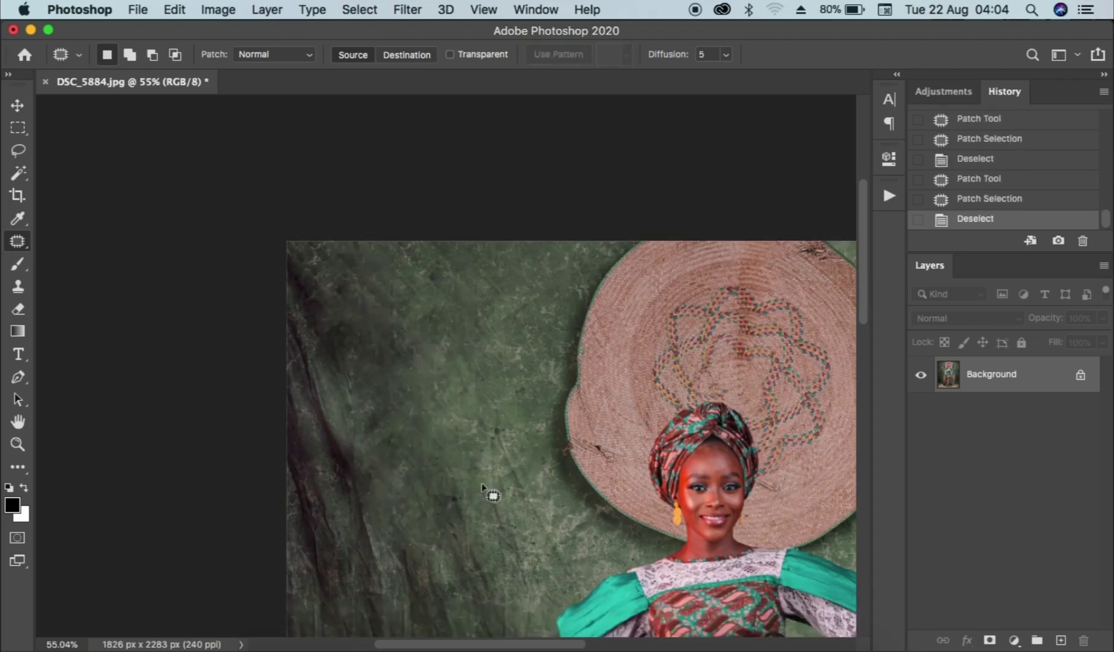
scroll(464, 463, "down", 3)
mouse_move(428, 365)
left_mouse_down()
mouse_move(502, 436)
mouse_move(430, 370)
left_mouse_up()
left_click_drag(462, 411, 495, 380)
key("super+d")
Step: Patch the dark vertical folds along the upper part of the backdrop's left edge with cleaner fabric to the right
scroll(413, 396, "up", 2)
left_click_drag(290, 212, 290, 254)
left_click_drag(363, 271, 447, 272)
key("super+d")
left_click_drag(287, 292, 352, 450)
scroll(439, 333, "down", 3)
left_click_drag(289, 287, 288, 464)
left_click_drag(316, 383, 411, 363)
key("super+d")
Step: Patch the creases in the middle of the left backdrop, between its dark edge and the woman's sleeve
scroll(383, 311, "down", 2)
left_click_drag(380, 302, 386, 309)
left_click_drag(442, 435, 489, 410)
key("super+d")
left_click_drag(522, 372, 470, 350)
left_click_drag(492, 417, 432, 393)
key("super+d")
Step: Patch the folds further down the left backdrop, including the dark ones along its edge
scroll(405, 289, "down", 2)
left_click_drag(365, 222, 372, 228)
left_click_drag(410, 417, 472, 411)
key("super+d")
left_click_drag(287, 283, 303, 524)
left_click_drag(296, 249, 306, 251)
left_click_drag(348, 284, 443, 225)
key("super+d")
Step: Patch the lowest dark folds along the left edge and the creases beside the left vase
scroll(430, 281, "down", 4)
left_click_drag(291, 319, 290, 511)
left_click_drag(315, 353, 362, 329)
key("super+d")
key("super+d")
mouse_move(447, 270)
left_mouse_down()
mouse_move(478, 318)
mouse_move(443, 263)
left_mouse_up()
key("super+d")
scroll(452, 261, "down", 7)
Step: Patch the backdrop's leftover folds, replacing each with the smoother green fabric above it
scroll(463, 268, "up", 3)
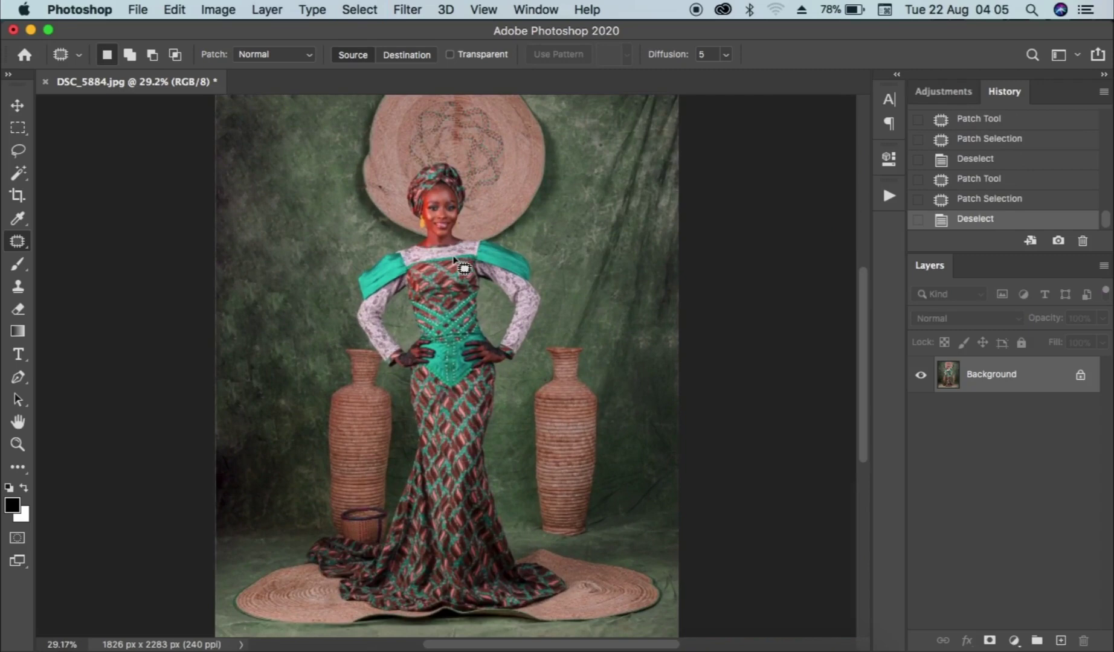
scroll(440, 261, "left", 3)
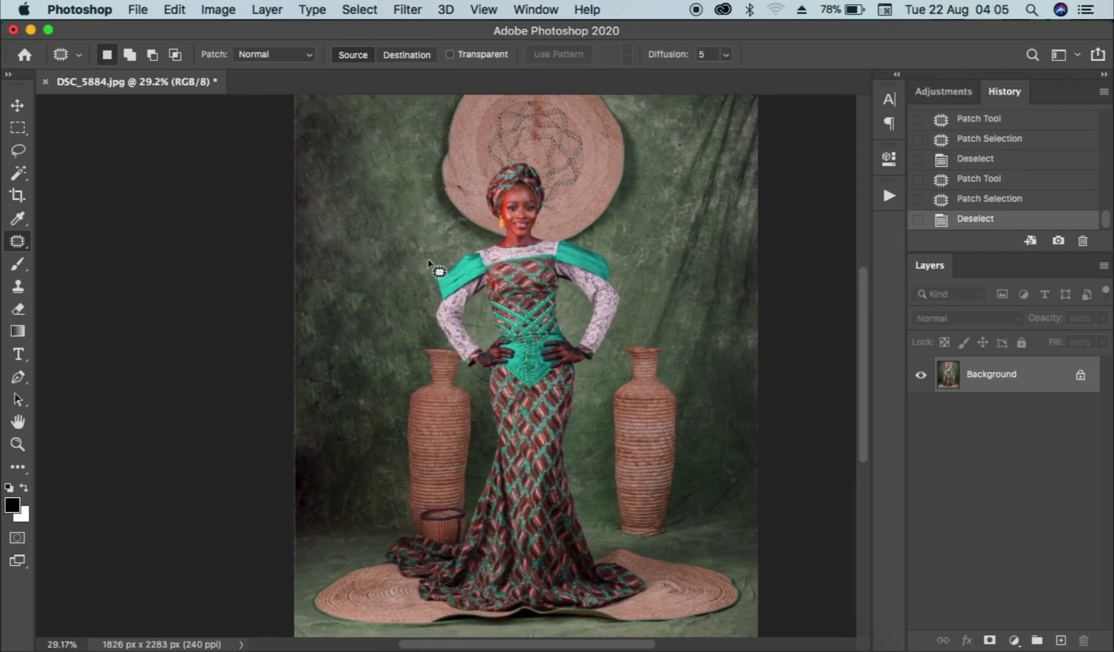
scroll(428, 262, "up", 5)
scroll(403, 332, "down", 3)
left_click_drag(286, 373, 252, 375)
left_click_drag(296, 419, 281, 284)
key("super+d")
scroll(272, 302, "down", 3)
mouse_move(201, 318)
left_mouse_down()
mouse_move(308, 412)
mouse_move(243, 192)
left_mouse_up()
key("super+d")
mouse_move(324, 315)
left_mouse_down()
mouse_move(340, 395)
mouse_move(325, 316)
left_mouse_up()
left_click_drag(353, 326, 298, 218)
key("super+d")
Step: Patch the last crease marks in this part of the backdrop using nearby clean fabric
scroll(349, 268, "down", 5)
scroll(349, 272, "up", 5)
scroll(296, 310, "left", 3)
scroll(296, 310, "down", 2)
mouse_move(396, 363)
left_mouse_down()
mouse_move(445, 379)
mouse_move(397, 364)
left_mouse_up()
left_click_drag(421, 382, 395, 284)
key("super+d")
mouse_move(384, 204)
left_mouse_down()
mouse_move(408, 316)
mouse_move(384, 204)
left_mouse_up()
left_click_drag(393, 272, 409, 285)
key("super+d")
scroll(408, 284, "up", 6)
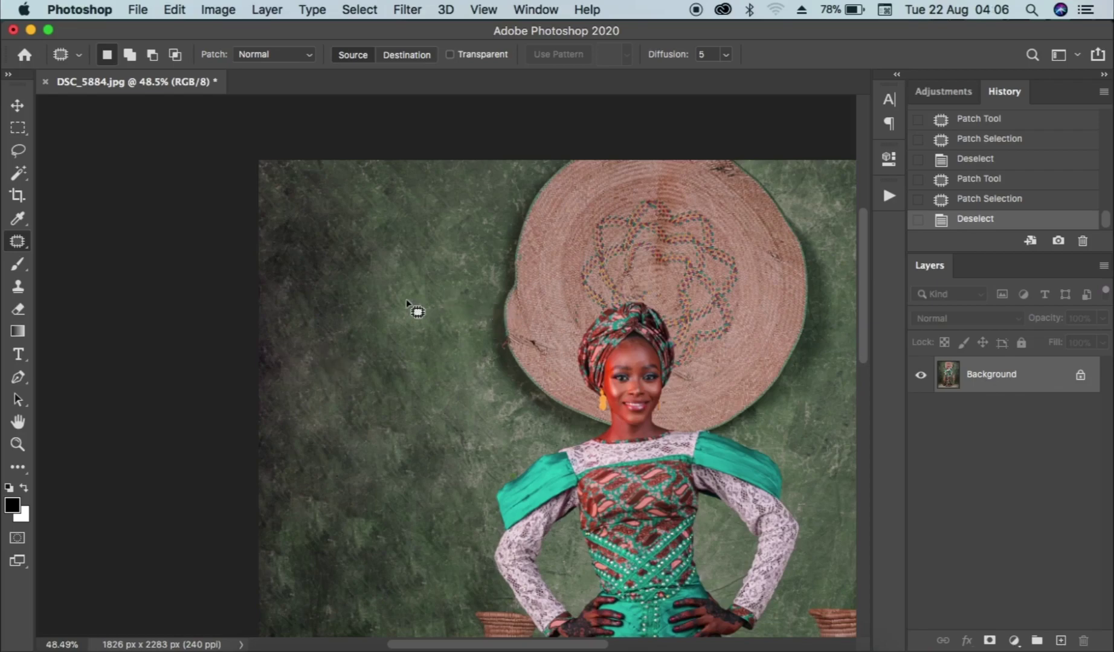
Step: Try to patch the floor in the photo's lower-left corner with the floor area to its right
scroll(397, 321, "down", 10)
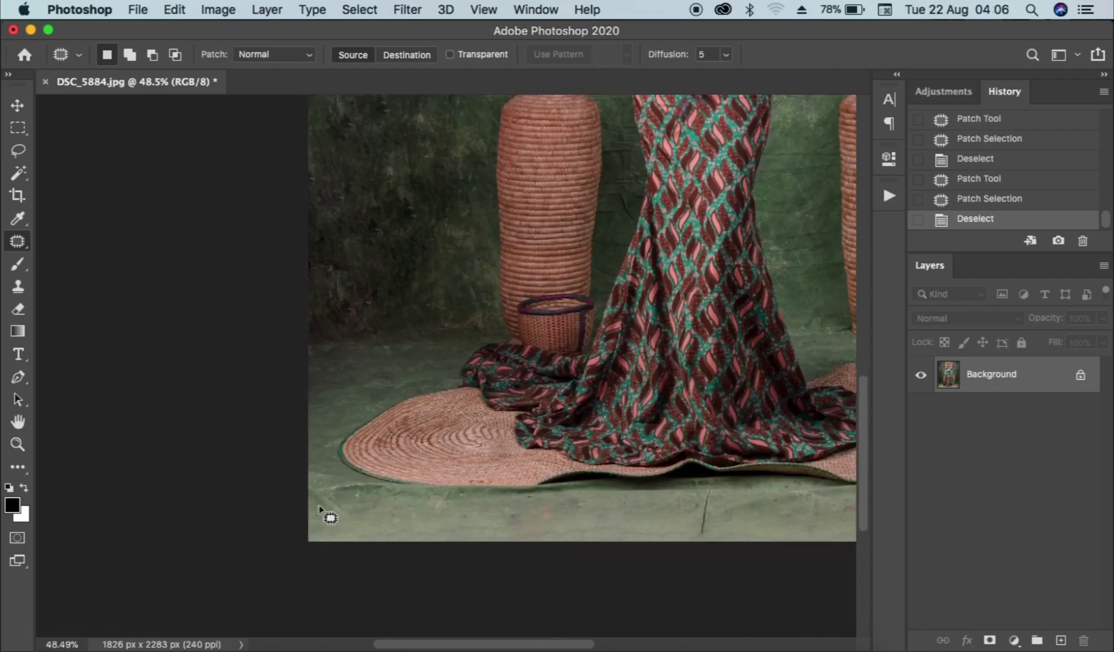
mouse_move(308, 475)
left_mouse_down()
mouse_move(365, 508)
mouse_move(438, 512)
mouse_move(414, 514)
left_mouse_up()
key("super+d")
key("super+z")
key("super+d")
Step: Patch the dark crack in the floor in front of the gown, and the floor mark further right
scroll(406, 527, "right", 5)
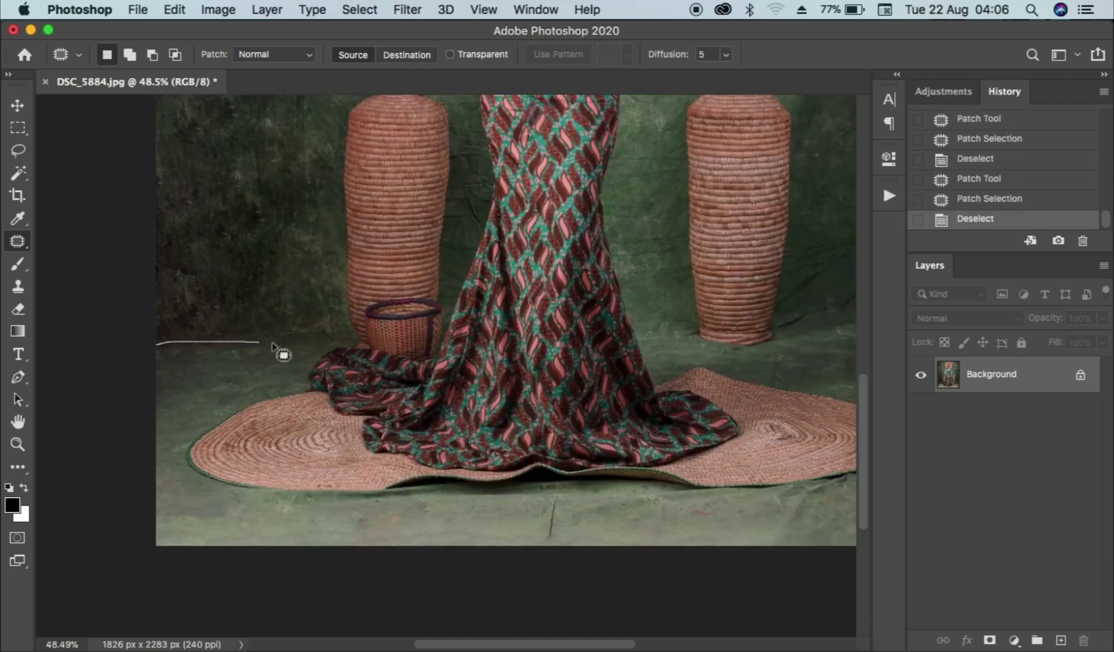
left_click_drag(550, 516, 403, 501)
left_click_drag(532, 515, 492, 513)
key("super+d")
scroll(483, 513, "right", 7)
mouse_move(361, 487)
left_mouse_down()
mouse_move(434, 473)
mouse_move(452, 485)
left_mouse_up()
key("super+d")
key("super+d")
Step: Try patching the floor blemish near the right end of the woven mat, and undo the attempts
mouse_move(559, 478)
left_mouse_down()
mouse_move(589, 486)
mouse_move(484, 489)
mouse_move(604, 472)
mouse_move(567, 488)
left_mouse_up()
key("super+z")
key("super+z")
key("super+z")
left_click_drag(574, 492, 502, 524)
key("super+d")
key("super+z")
key("super+z")
key("super+z")
Step: Patch the floor blemishes near the right end of the woven mat with clean floor beside them
left_click_drag(556, 483, 557, 487)
left_click_drag(562, 491, 487, 497)
key("super+d")
mouse_move(629, 484)
left_mouse_down()
mouse_move(712, 527)
mouse_move(601, 506)
left_mouse_up()
key("super+d")
Step: Patch the creases in the backdrop between the right vase and the photo's right edge
scroll(544, 528, "up", 5)
left_click_drag(668, 494, 680, 573)
key("super+d")
scroll(664, 483, "right", 4)
mouse_move(569, 264)
left_mouse_down()
mouse_move(636, 387)
mouse_move(568, 269)
left_mouse_up()
left_click_drag(586, 323, 541, 314)
key("super+d")
left_click_drag(563, 376, 571, 380)
left_click_drag(579, 398, 580, 382)
key("super+d")
left_click_drag(568, 267, 589, 265)
left_click_drag(583, 279, 574, 207)
Step: Patch the creases in the backdrop beside the lower half of the right vase with cleaner backdrop above them
left_click_drag(481, 444, 514, 324)
left_click_drag(515, 398, 570, 238)
key("super+d")
left_click_drag(496, 440, 501, 438)
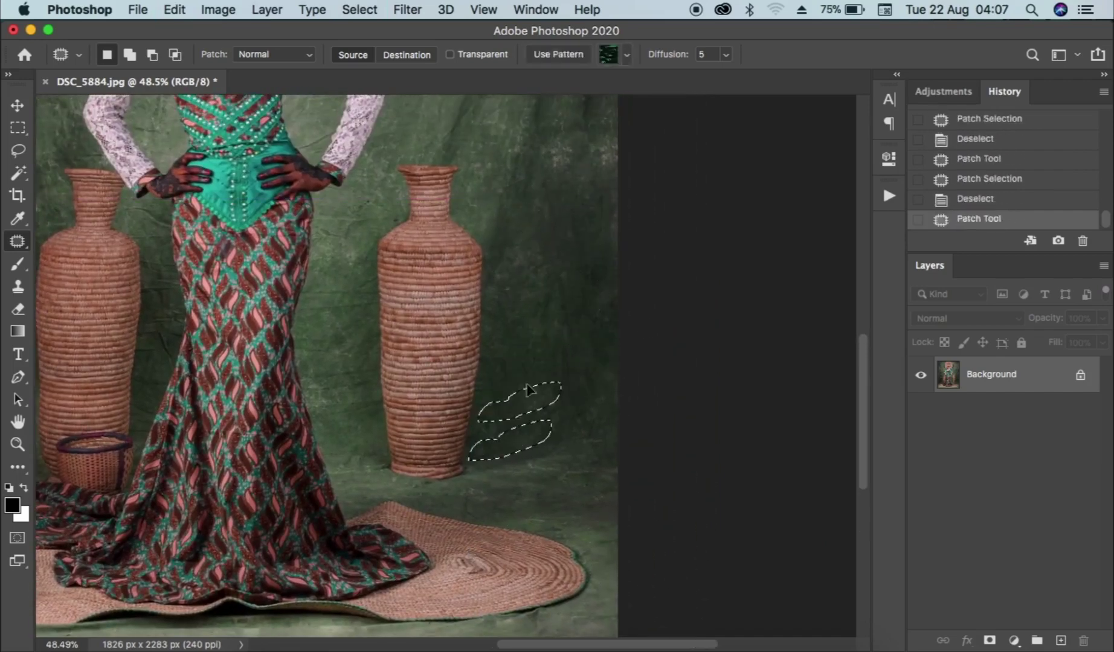
Step: Patch the creases higher up in the backdrop, between the right vase and the photo's right edge
scroll(568, 365, "up", 6)
mouse_move(569, 142)
left_mouse_down()
mouse_move(567, 282)
mouse_move(567, 145)
left_mouse_up()
left_click_drag(572, 229, 566, 278)
key("super+d")
scroll(605, 425, "up", 5)
left_click_drag(639, 281, 638, 278)
left_click_drag(640, 387, 634, 443)
key("super+d")
scroll(657, 363, "down", 6)
left_click_drag(547, 233, 554, 346)
key("super+d")
Step: Patch the dark smudges along the photo's upper right edge with clean backdrop from lower down
scroll(629, 326, "up", 7)
mouse_move(568, 296)
left_mouse_down()
mouse_move(619, 317)
mouse_move(510, 496)
mouse_move(538, 298)
left_mouse_up()
left_click_drag(557, 362, 610, 374)
key("super+d")
scroll(590, 234, "up", 5)
mouse_move(631, 145)
left_mouse_down()
mouse_move(666, 134)
mouse_move(643, 312)
left_mouse_up()
left_click_drag(643, 305, 666, 459)
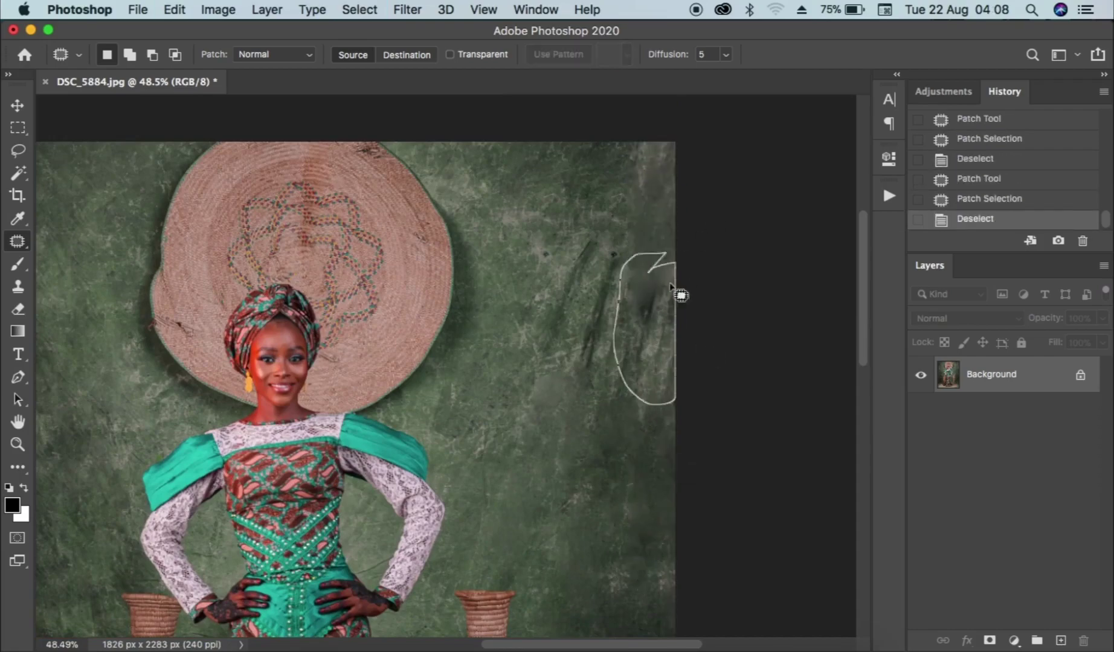
left_click_drag(655, 266, 629, 261)
left_click_drag(645, 339, 665, 492)
key("super+d")
Step: Patch the dark slanted streaks in the backdrop to the right of the round woven fan
scroll(658, 447, "down", 5)
mouse_move(606, 159)
left_mouse_down()
mouse_move(621, 321)
mouse_move(606, 160)
left_mouse_up()
key("super+d")
left_click_drag(560, 221, 562, 219)
left_click_drag(510, 258, 547, 296)
mouse_move(616, 163)
left_mouse_down()
mouse_move(575, 188)
mouse_move(589, 254)
left_mouse_up()
key("super+d")
Step: Patch the backdrop marks further down, between the woman's sleeve and the right vase, with clean backdrop above
scroll(519, 290, "down", 5)
left_click_drag(477, 323, 491, 440)
left_click_drag(493, 389, 531, 241)
key("super+d")
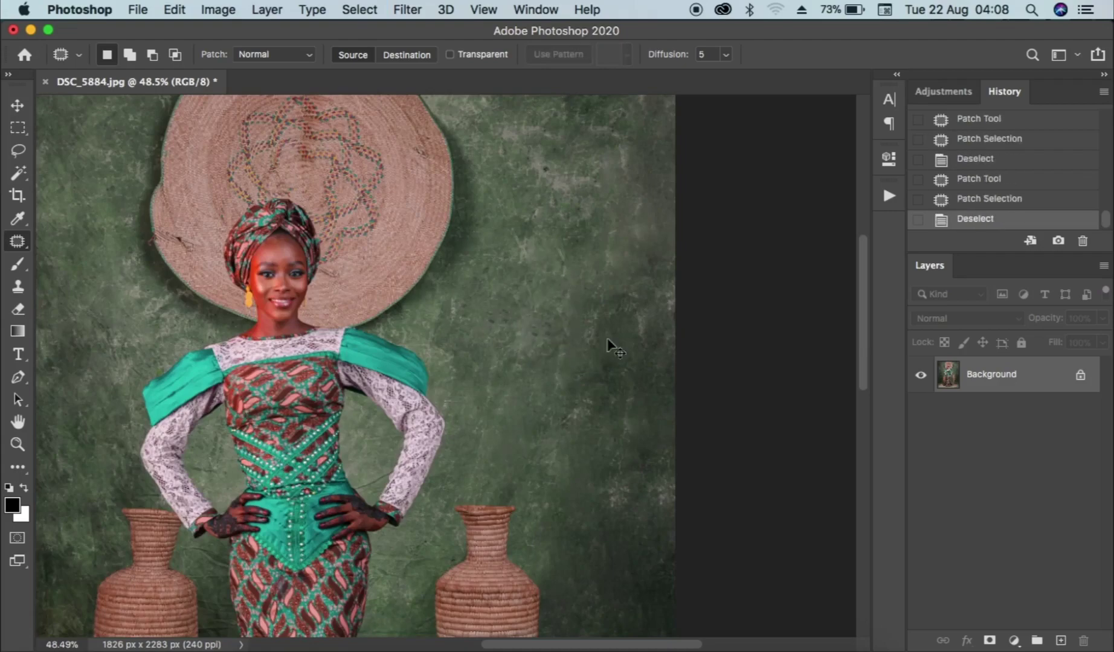
Step: Patch the remaining blemish in the upper right of the backdrop with the area beside it
scroll(597, 348, "down", 5)
scroll(620, 377, "up", 5)
scroll(634, 395, "right", 3)
scroll(551, 320, "up", 5)
mouse_move(610, 296)
left_mouse_down()
mouse_move(593, 427)
mouse_move(609, 298)
mouse_move(559, 282)
left_mouse_up()
key("super+d")
key("super+d")
Step: Patch the backdrop marks right of the woman's torso with cleaner texture from above
scroll(559, 282, "down", 4)
mouse_move(517, 330)
left_mouse_down()
mouse_move(454, 438)
mouse_move(517, 330)
left_mouse_up()
key("super+d")
left_click_drag(595, 387, 598, 390)
mouse_move(616, 392)
left_mouse_down()
mouse_move(571, 230)
mouse_move(720, 350)
mouse_move(604, 214)
left_mouse_up()
key("super+d")
Step: Patch the dark areas near the photo's right edge and above the right vase with backdrop from higher up
scroll(574, 272, "down", 5)
mouse_move(628, 302)
left_mouse_down()
mouse_move(621, 83)
mouse_move(618, 118)
left_mouse_up()
key("super+d")
mouse_move(500, 236)
left_mouse_down()
mouse_move(624, 367)
mouse_move(501, 237)
left_mouse_up()
left_click_drag(544, 346, 595, 147)
key("super+d")
Step: Patch the large backdrop area between the woman's sleeve and the right vase's mouth with texture from its upper right
mouse_move(477, 224)
left_mouse_down()
mouse_move(471, 382)
mouse_move(479, 224)
left_mouse_up()
left_click_drag(485, 271, 554, 171)
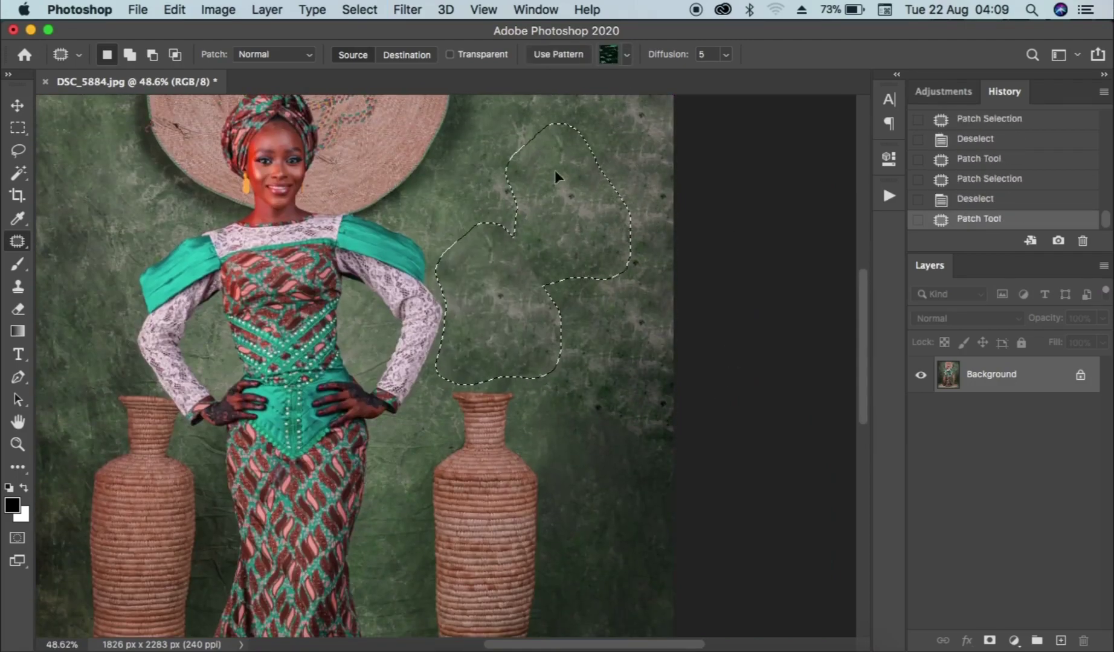
key("super+d")
Step: Patch the backdrop to the right of the right vase's neck and shoulder with texture from above
scroll(567, 283, "down", 4)
mouse_move(559, 286)
left_mouse_down()
mouse_move(553, 446)
mouse_move(552, 290)
left_mouse_up()
left_click_drag(589, 329, 577, 167)
key("super+d")
scroll(604, 254, "down", 4)
mouse_move(633, 273)
left_mouse_down()
mouse_move(690, 296)
mouse_move(633, 275)
left_mouse_up()
left_click_drag(631, 320, 623, 140)
key("super+d")
Step: Patch the backdrop beside the right vase's lower half and the patch along the photo's right edge
left_click_drag(539, 456, 570, 339)
left_click_drag(575, 430, 595, 265)
key("super+d")
left_click_drag(663, 438, 668, 440)
left_click_drag(639, 474, 629, 358)
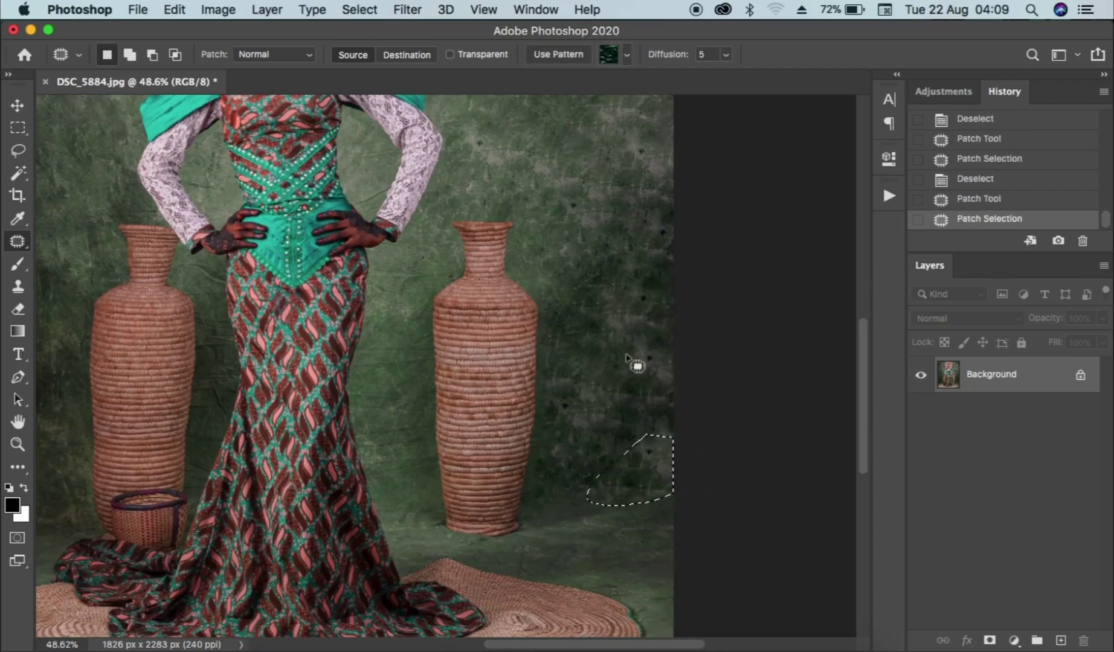
key("super+d")
Step: Patch the marks beside the right vase's base and near the photo's right edge with the areas beside them
scroll(601, 389, "down", 5)
scroll(611, 441, "up", 3)
scroll(634, 375, "down", 3)
scroll(584, 346, "up", 4)
left_click_drag(690, 411, 695, 405)
left_click_drag(700, 402, 728, 390)
key("super+d")
left_click_drag(843, 382, 836, 390)
left_click_drag(785, 383, 689, 397)
key("super+d")
scroll(549, 359, "up", 5)
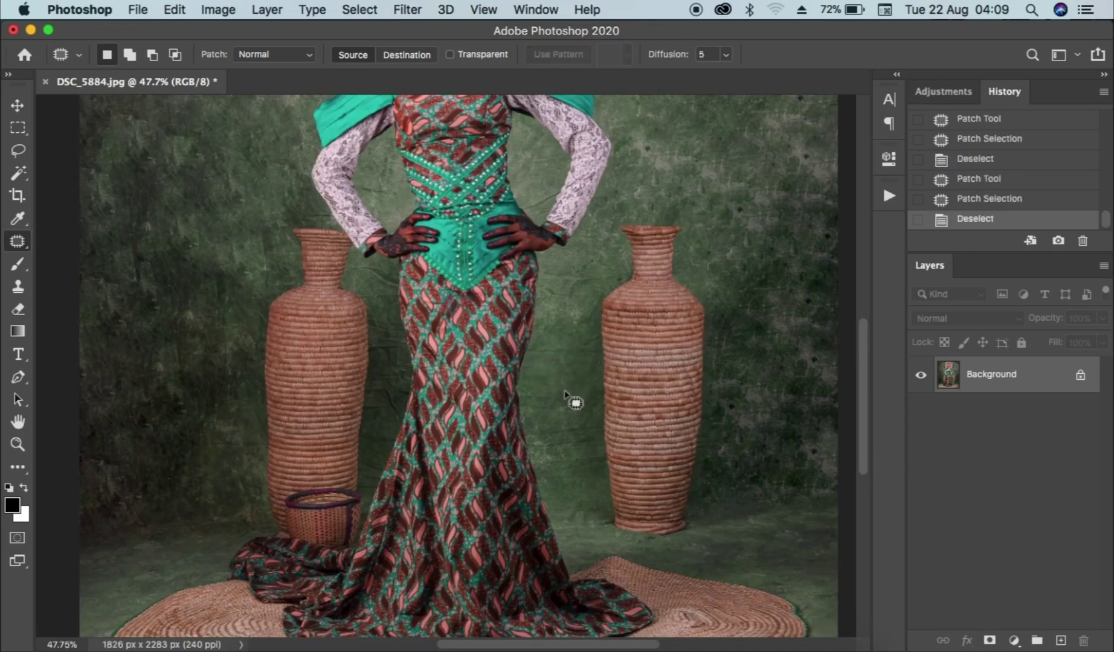
Step: Patch the small backdrop marks beside the left vase's neck and higher up around the woman
mouse_move(369, 270)
left_mouse_down()
mouse_move(389, 291)
mouse_move(375, 306)
left_mouse_up()
key("super+d")
scroll(477, 441, "up", 5)
mouse_move(396, 401)
left_mouse_down()
mouse_move(384, 382)
mouse_move(383, 410)
left_mouse_up()
key("super+d")
left_click_drag(527, 370, 538, 380)
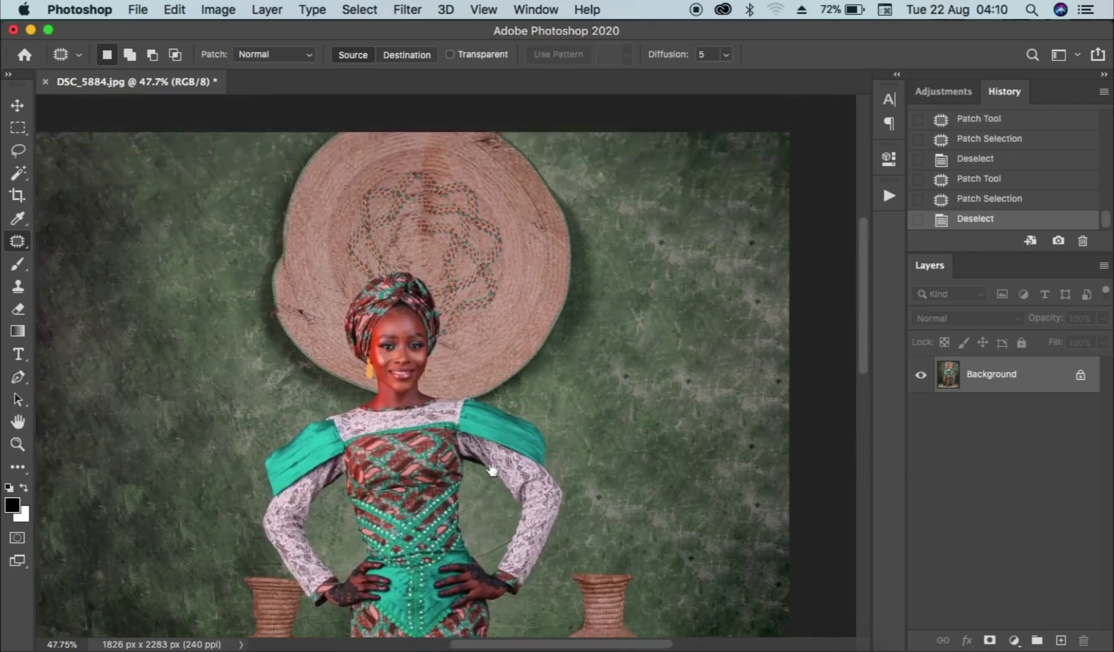
Step: Select the backdrop and floor on the left side of the photo with the Magic Wand, tolerance 32
key("super+0")
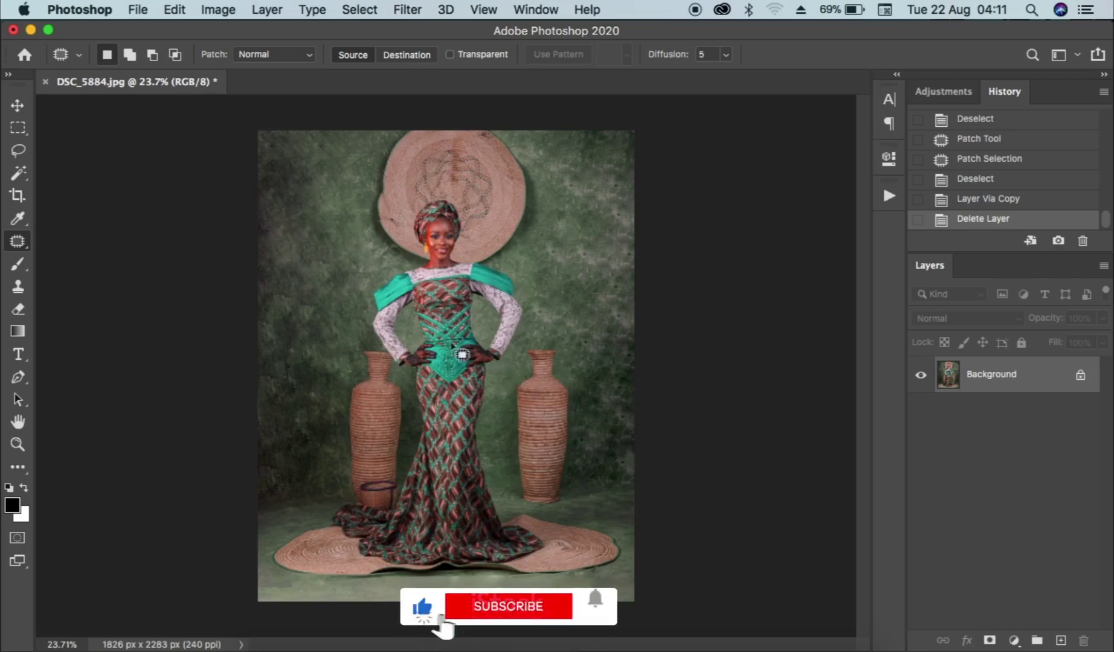
key("w")
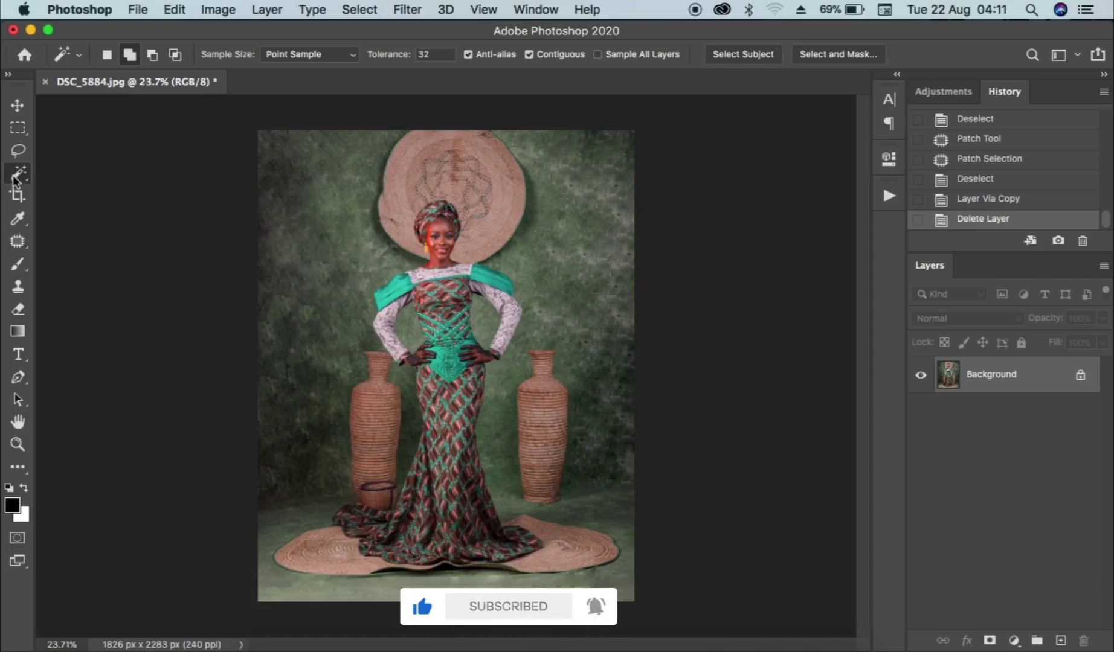
left_click(325, 242)
left_click(351, 243)
left_click(274, 192)
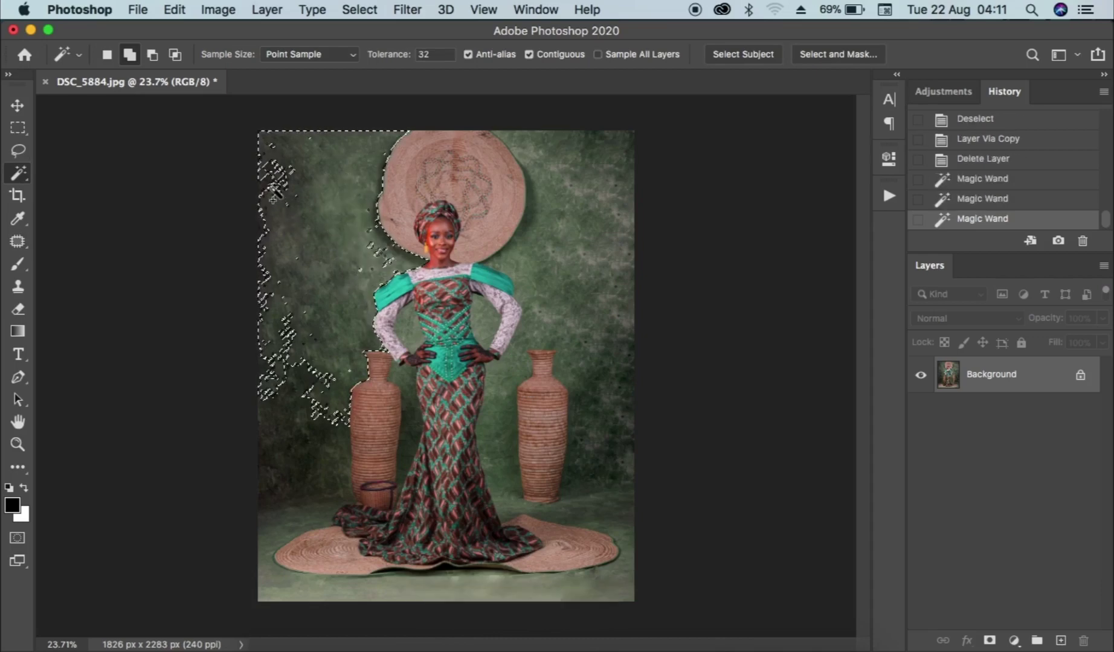
left_click(302, 454)
left_click(301, 450)
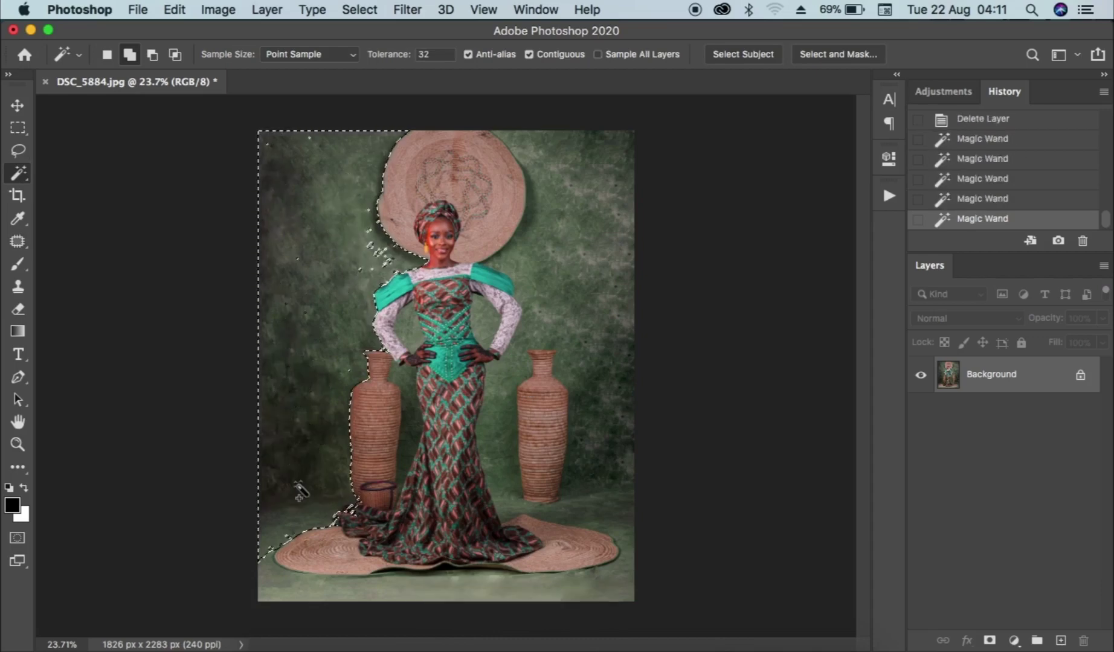
Step: Add the front floor and the right side of the backdrop to the Magic Wand selection
left_click(271, 588)
left_click(498, 576)
key("super+z")
left_click(616, 513)
left_click(587, 253)
left_click(583, 153)
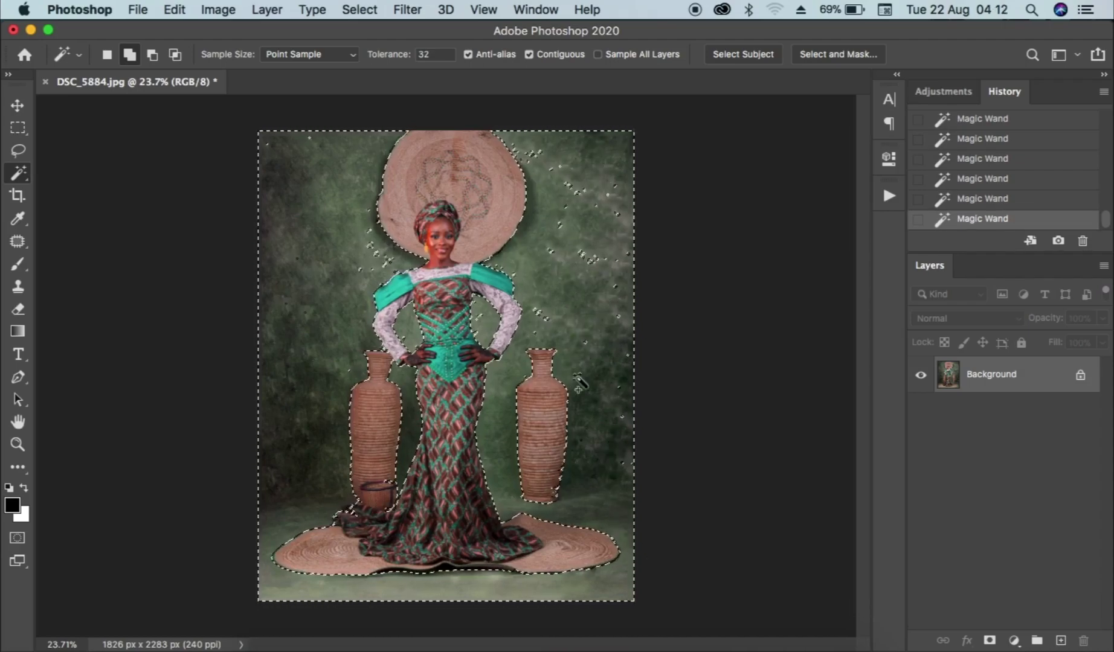
Step: Subtract the basket and the left vase's lower edge from the selection with the Lasso
scroll(580, 383, "up", 5)
key("l")
left_click_drag(430, 280, 405, 412)
left_click_drag(432, 364, 431, 364)
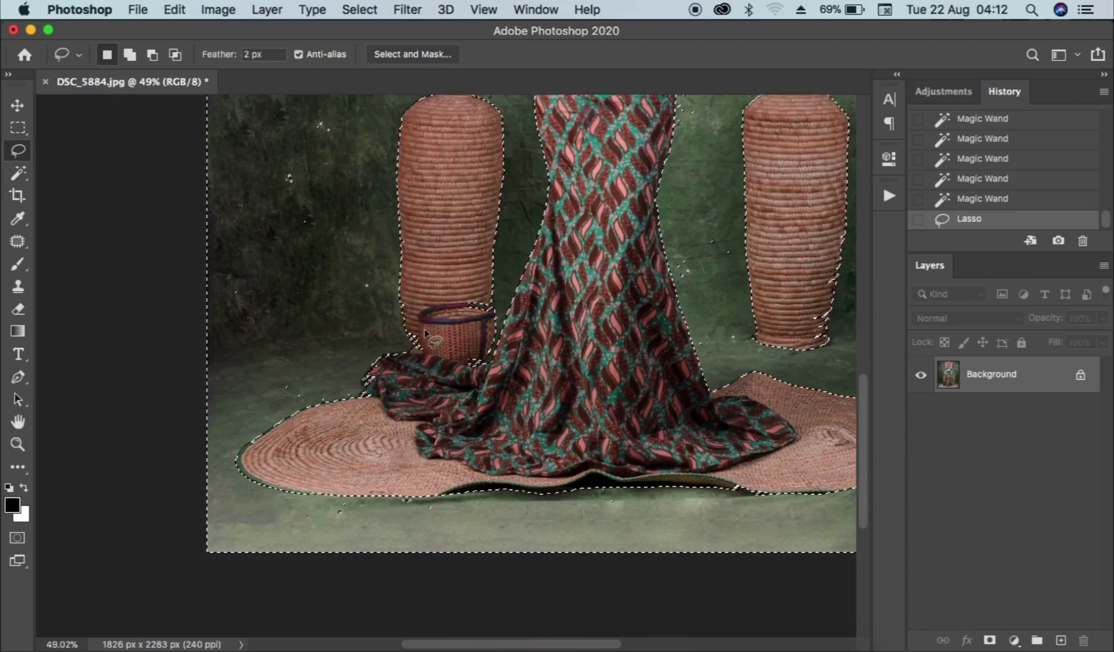
scroll(444, 261, "up", 5)
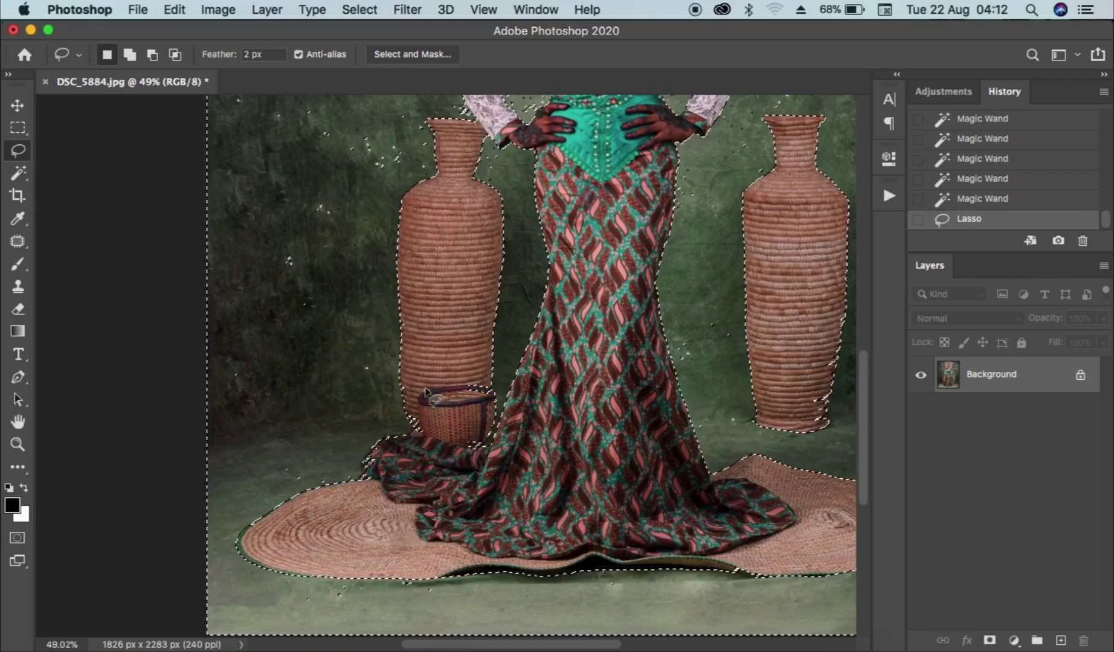
key("alt")
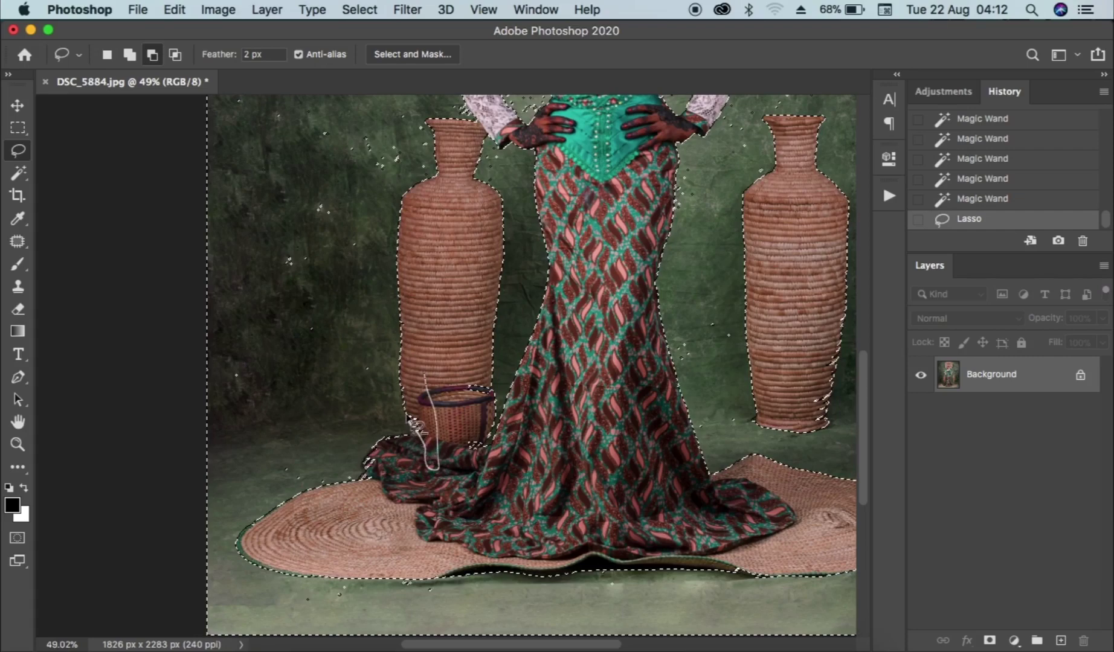
left_click_drag(414, 370, 417, 374)
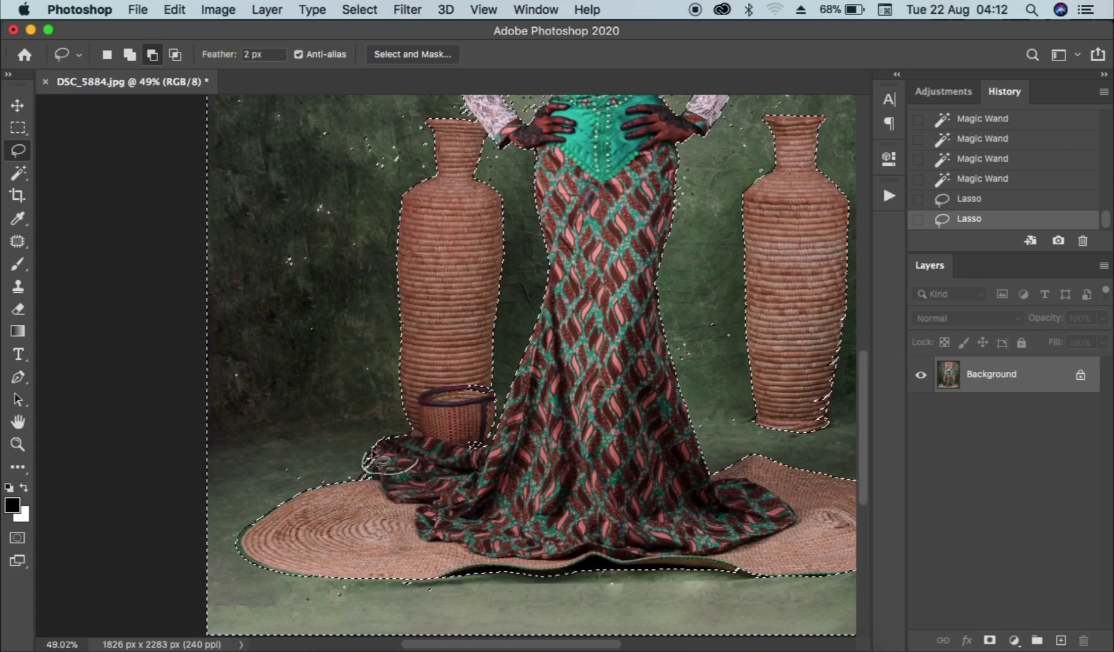
Step: Subtract the gown's trailing hem beside the basket from the selection, and undo the stray lasso stroke
mouse_move(385, 437)
left_mouse_down()
mouse_move(396, 450)
mouse_move(384, 487)
left_mouse_up()
mouse_move(280, 458)
left_mouse_down()
mouse_move(343, 469)
mouse_move(312, 487)
mouse_move(272, 480)
left_mouse_up()
key("super+z")
Step: Lasso the unselected specks in the front floor and the left backdrop up to the shoulder into the selection
mouse_move(260, 591)
left_mouse_down()
mouse_move(373, 584)
mouse_move(272, 604)
left_mouse_up()
scroll(272, 423, "up", 7)
left_click_drag(249, 269, 352, 531)
scroll(272, 332, "up", 3)
left_click_drag(242, 142, 229, 182)
left_click_drag(314, 103, 448, 137)
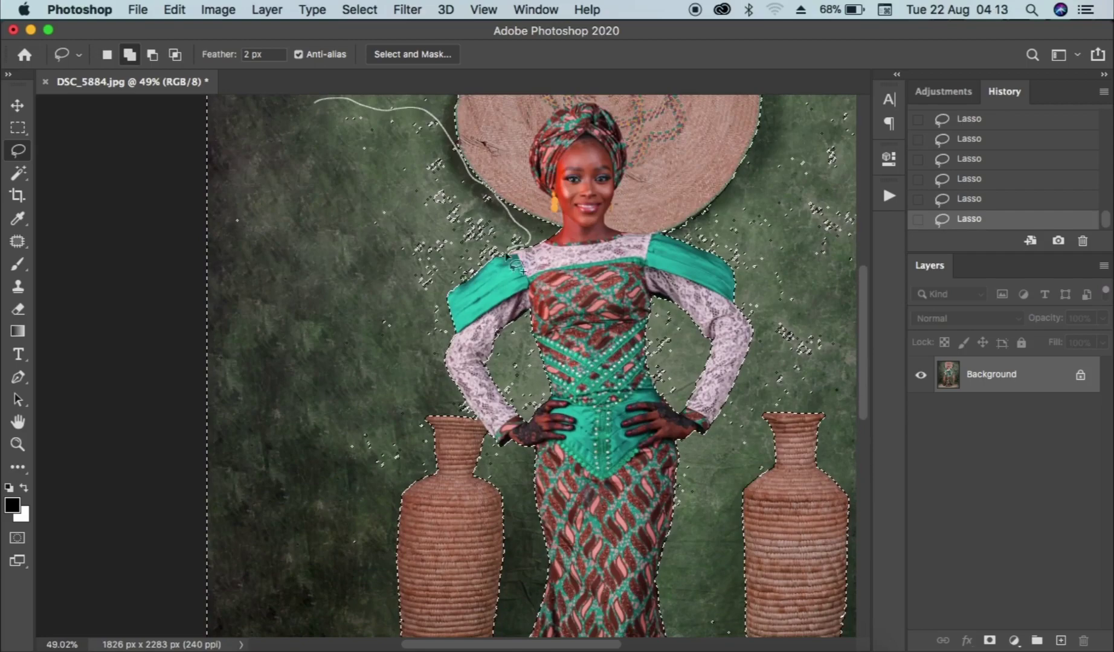
left_click_drag(279, 190, 311, 311)
Step: Clean up the selection around the basket, and add the missed backdrop specks around the left vase's neck and the sleeve
scroll(362, 338, "down", 6)
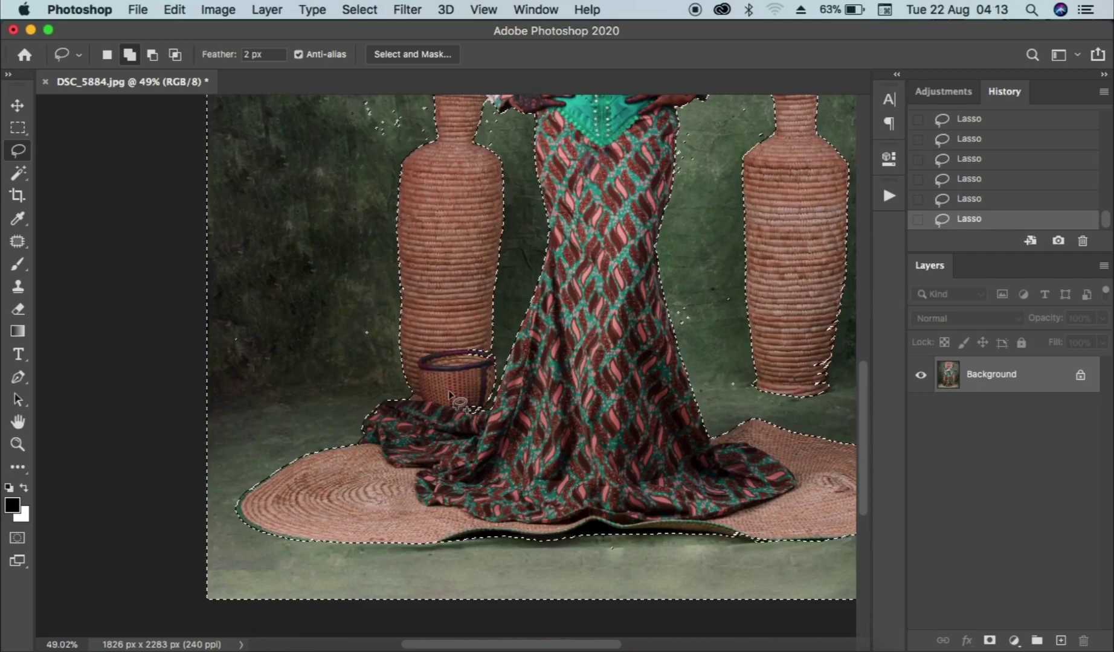
key("alt")
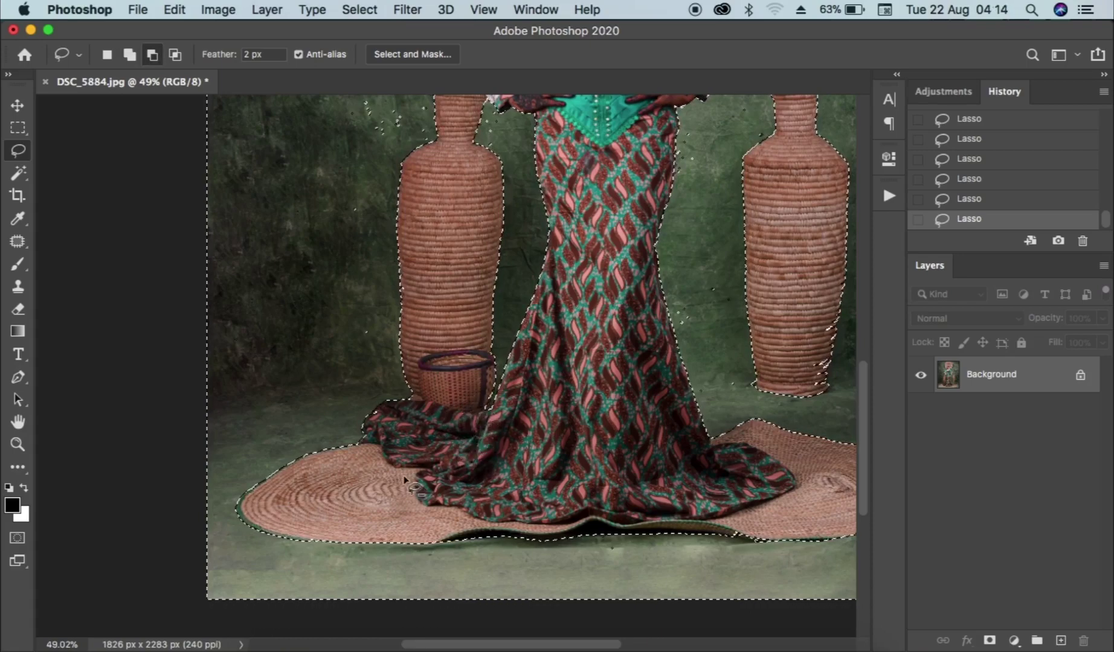
scroll(435, 393, "up", 4)
left_click_drag(349, 206, 387, 202)
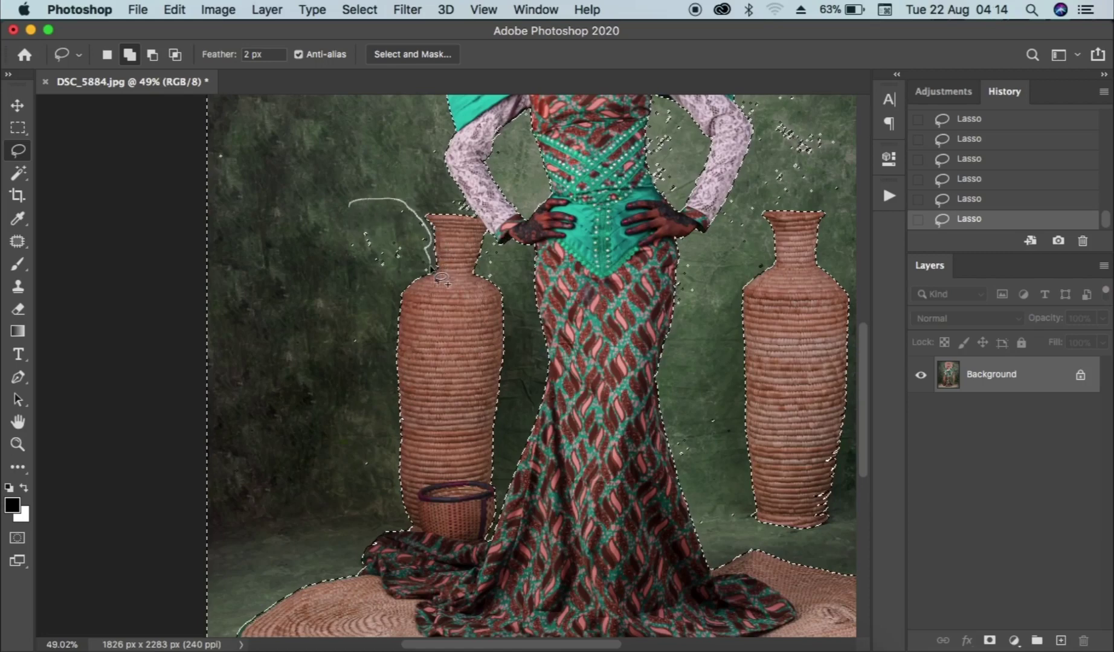
left_click_drag(320, 203, 320, 204)
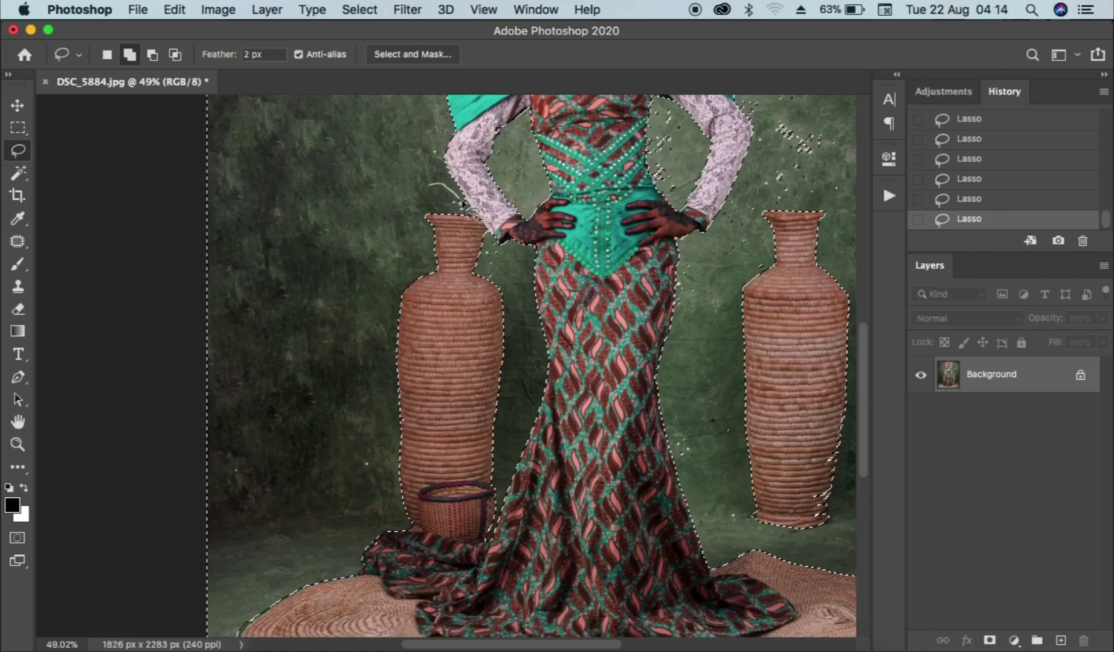
left_click_drag(490, 238, 494, 277)
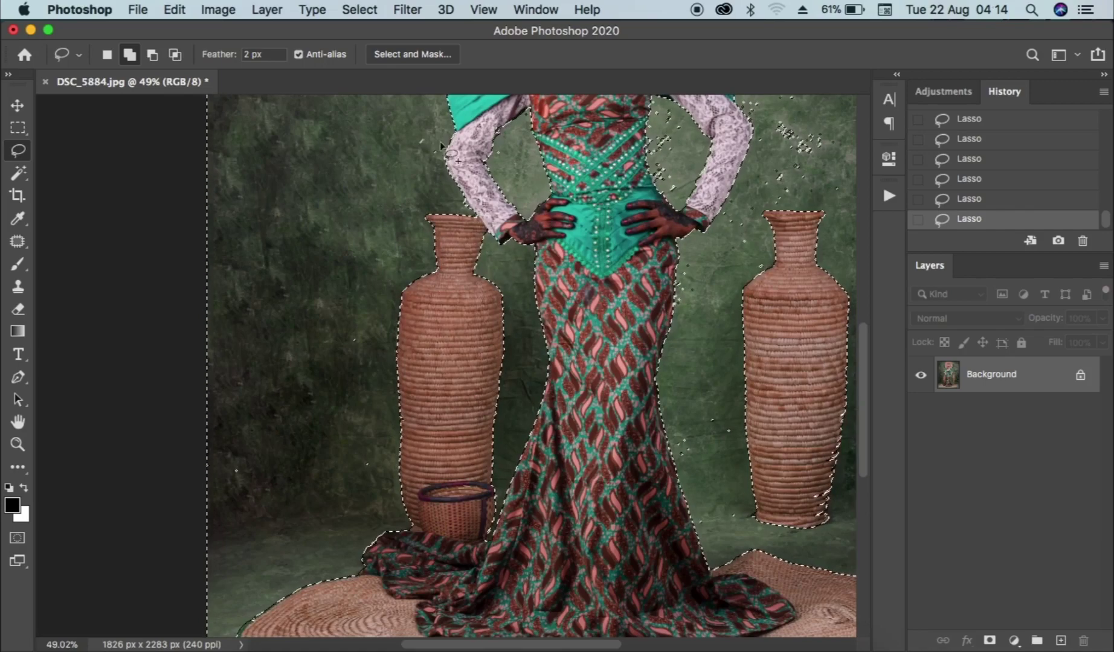
Step: Lasso the unselected specks in the right backdrop, around the woven disc, shoulder and sleeve, into the selection
scroll(490, 229, "up", 3)
key("alt")
scroll(546, 188, "up", 2)
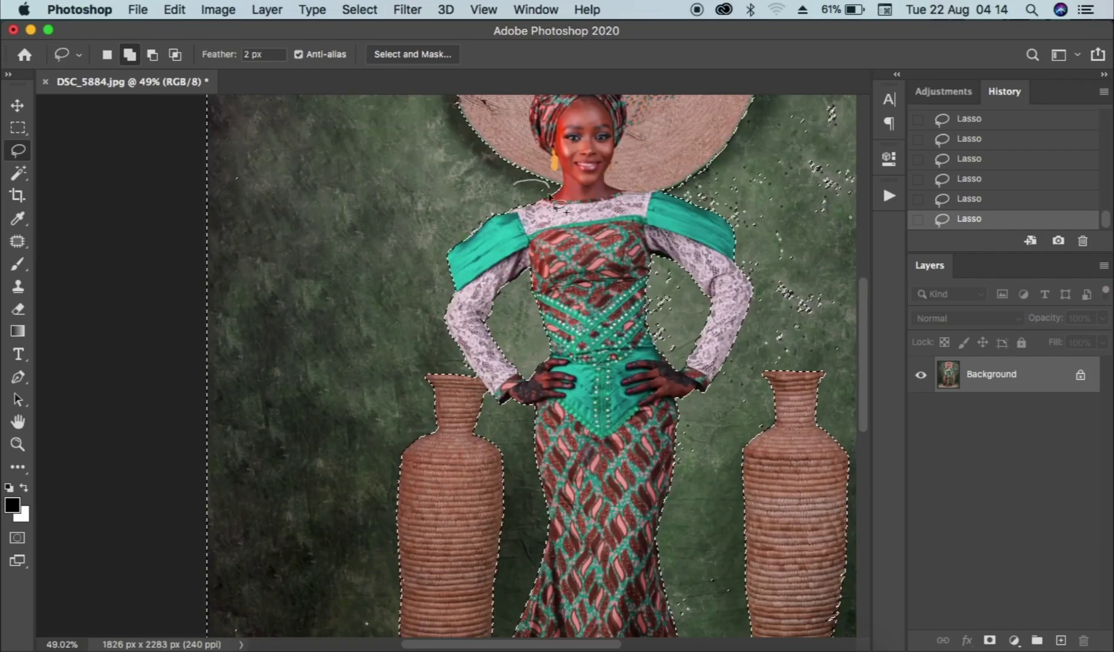
scroll(490, 238, "right", 10)
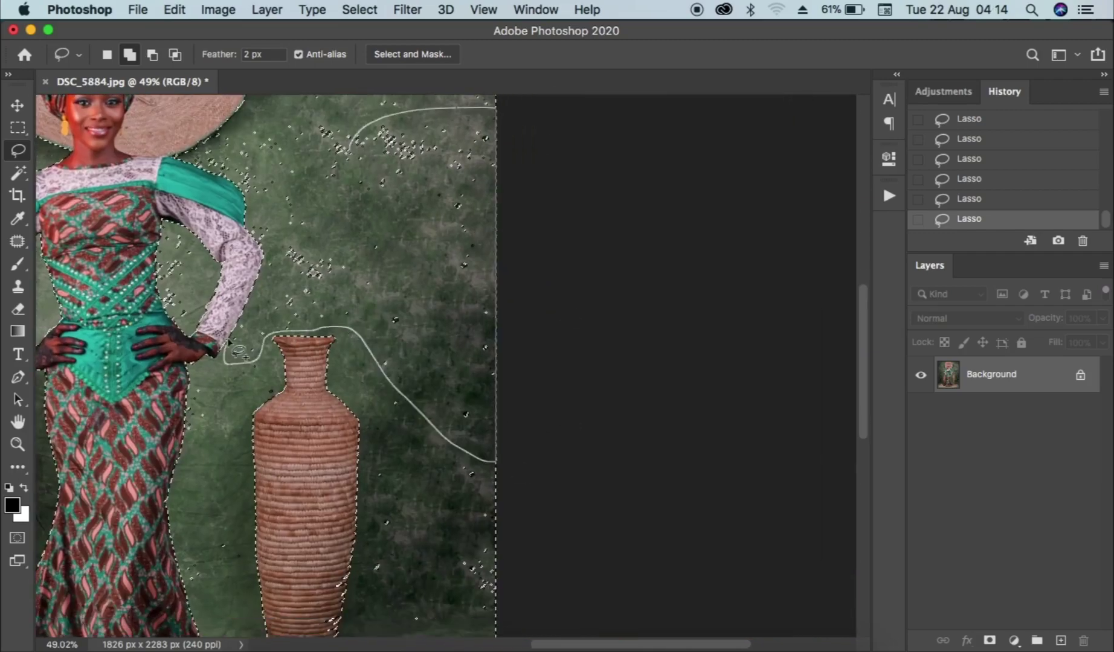
scroll(428, 328, "up", 5)
scroll(406, 270, "left", 3)
left_click_drag(334, 131, 340, 124)
mouse_move(453, 326)
left_mouse_down()
mouse_move(484, 458)
mouse_move(390, 419)
left_mouse_up()
left_click_drag(413, 325, 366, 426)
left_click_drag(322, 384, 339, 370)
left_click_drag(397, 313, 336, 370)
mouse_move(295, 467)
left_mouse_down()
mouse_move(297, 552)
mouse_move(290, 494)
left_mouse_up()
Step: Add the missed backdrop specks between the gown's right side and the right vase to the selection
scroll(296, 496, "down", 10)
scroll(336, 331, "right", 3)
scroll(363, 338, "up", 3)
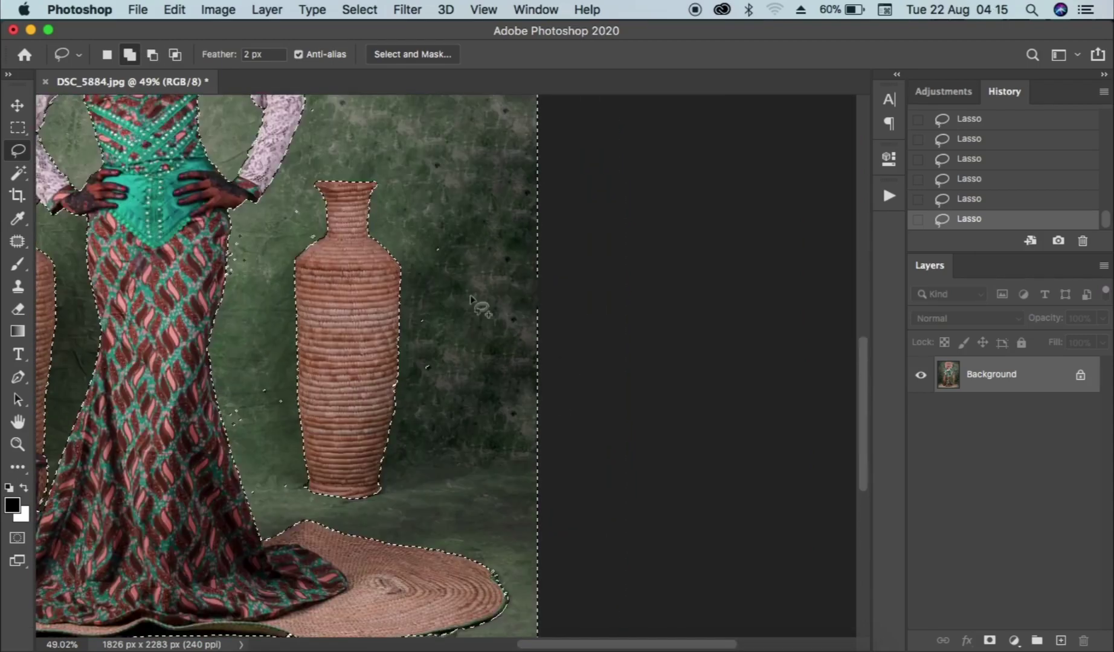
left_click_drag(270, 247, 293, 477)
left_click_drag(225, 454, 296, 474)
Step: Add the remaining specks in the upper left backdrop beside the woven disc to the selection, and check the vases and floor
scroll(367, 299, "up", 2)
scroll(368, 300, "down", 7)
scroll(368, 300, "left", 3)
left_click_drag(255, 380, 497, 467)
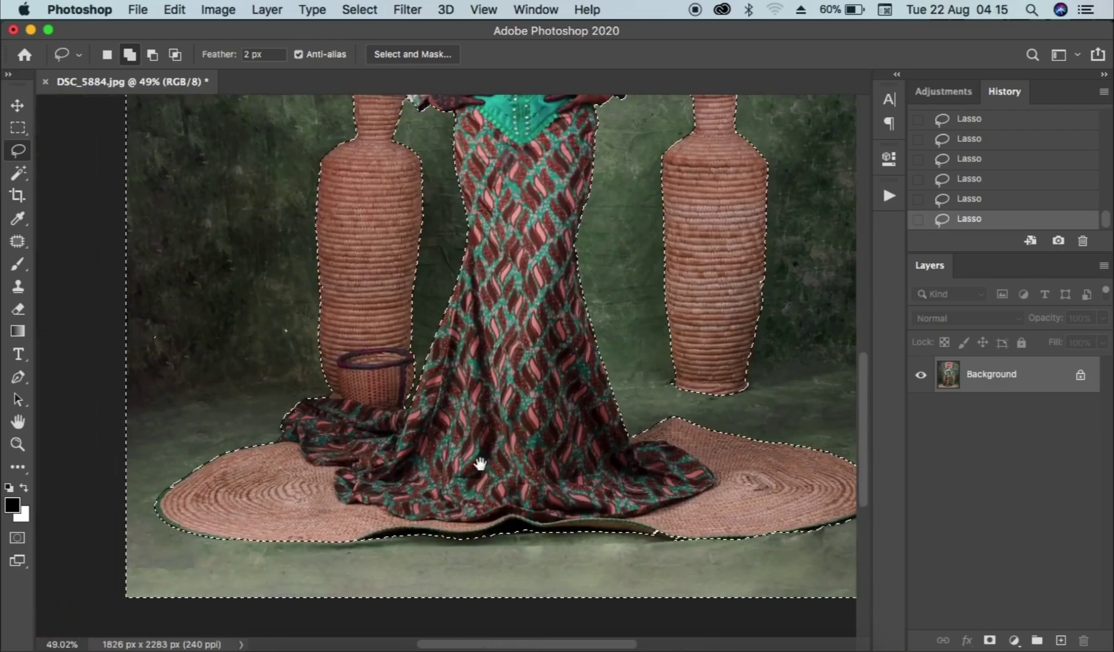
scroll(234, 283, "up", 10)
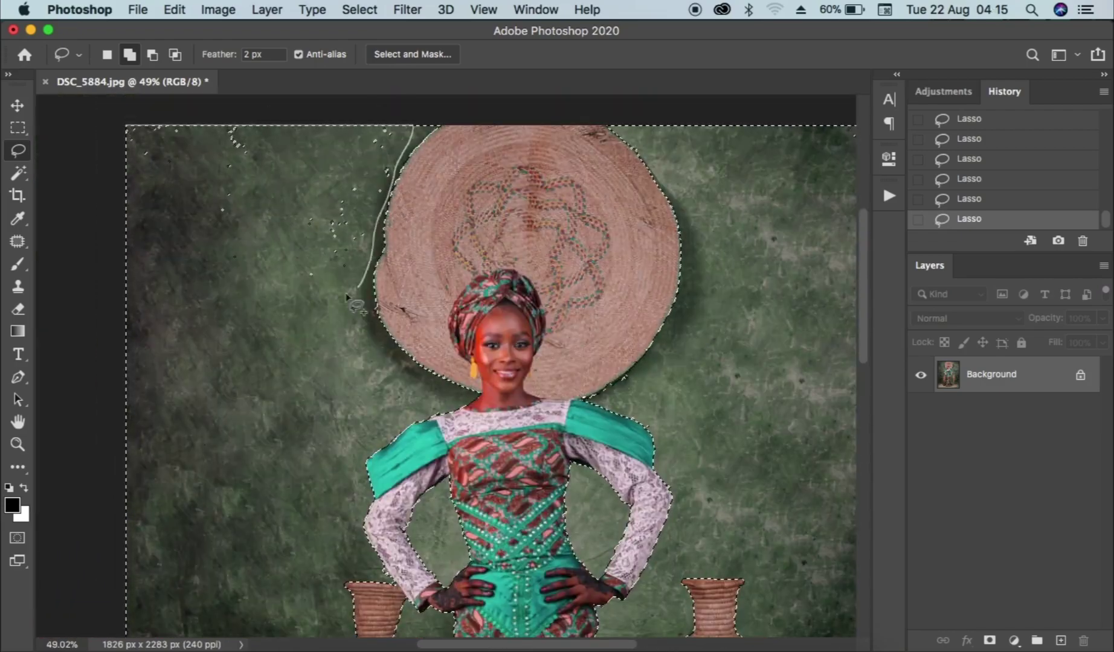
scroll(715, 164, "right", 4)
scroll(594, 305, "down", 8)
scroll(594, 305, "left", 2)
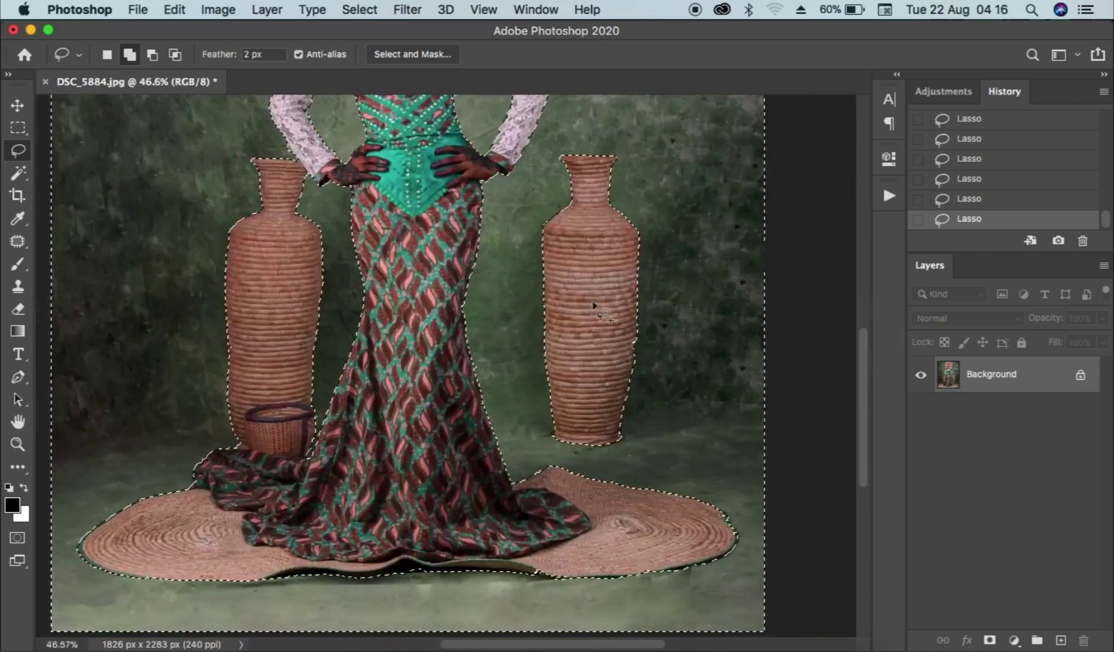
Step: Invert the selection to the subject and props, and copy them to a new layer
scroll(594, 305, "down", 5)
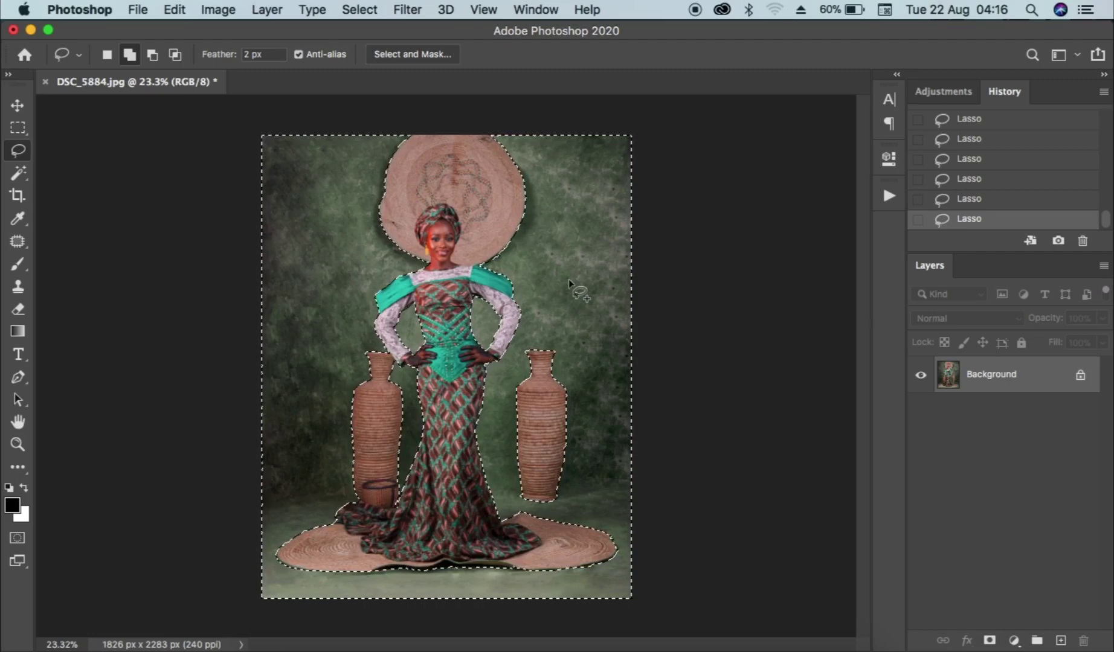
right_click(568, 279)
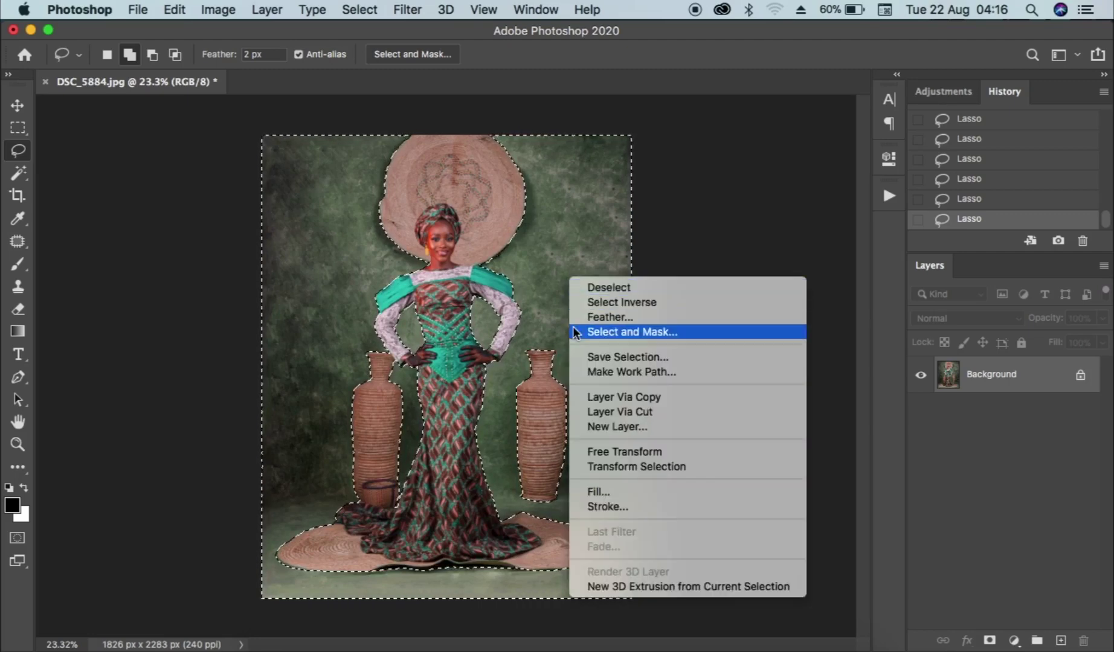
left_click(617, 306)
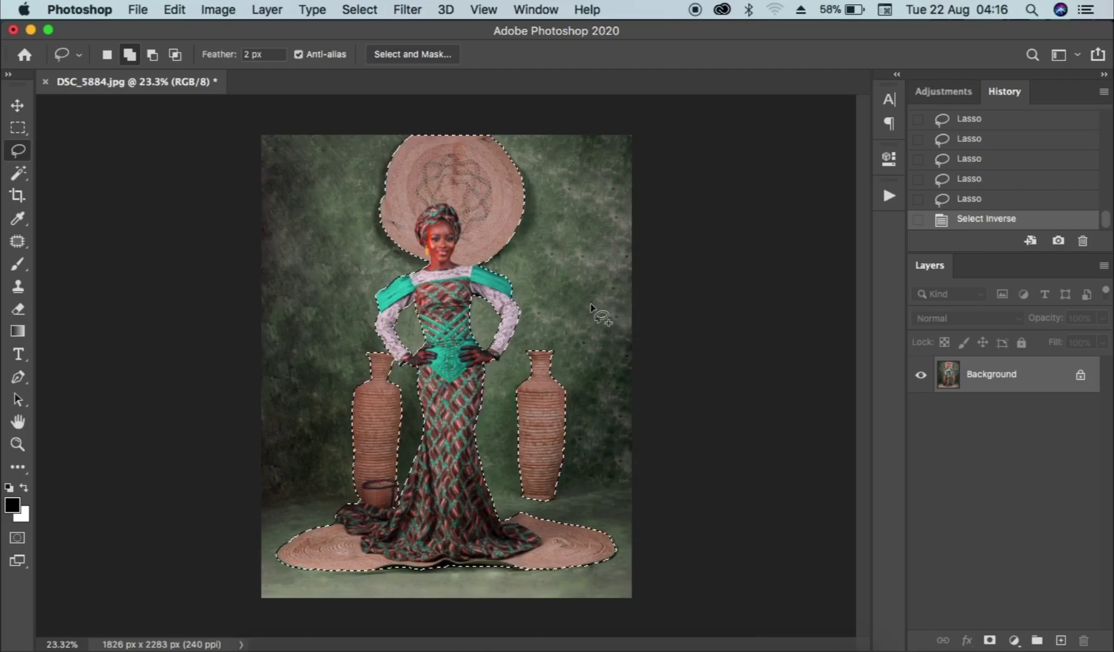
key("super+j")
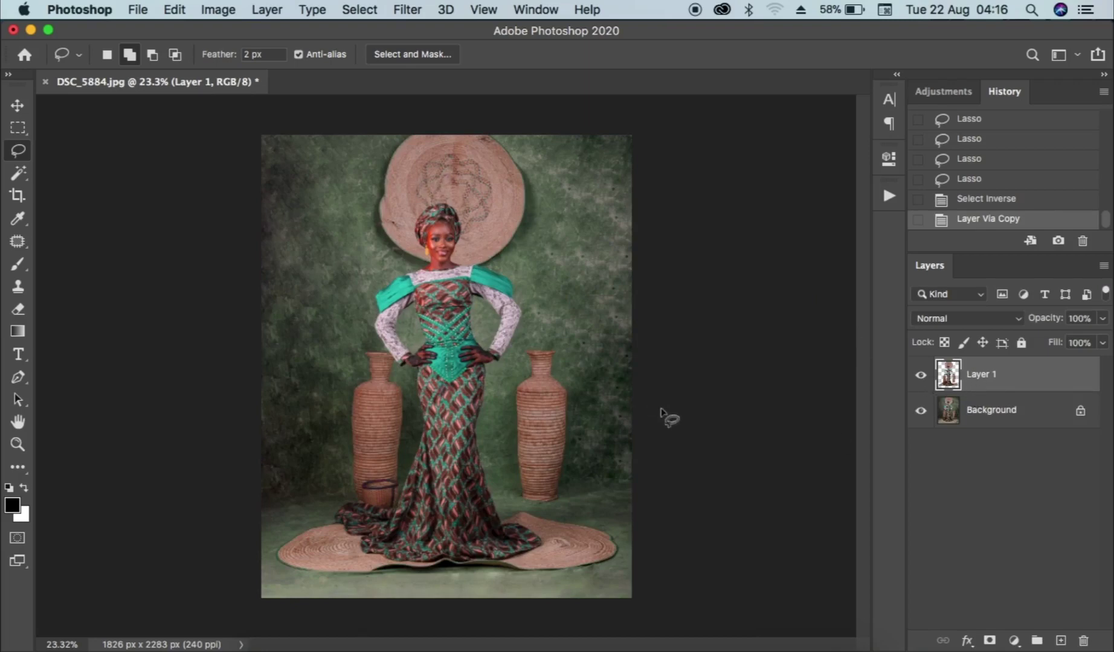
Step: Load the outline of Layer 1 as a selection, invert it, and copy the backdrop from the Background layer to a new layer
left_click(948, 377, "super")
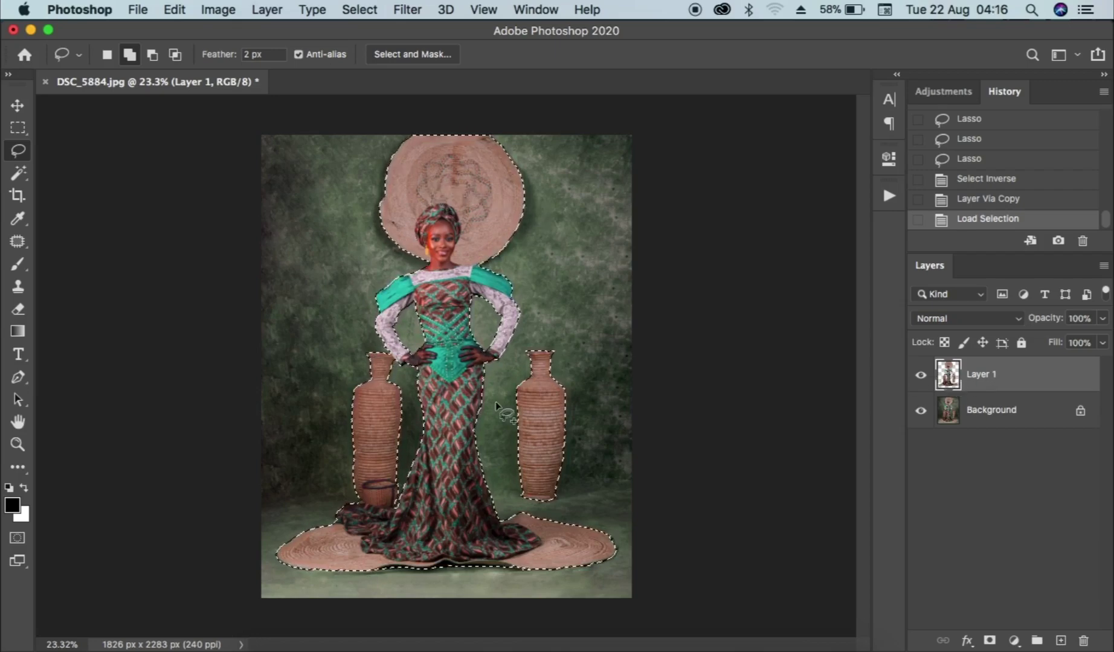
right_click(447, 221)
left_click(478, 244)
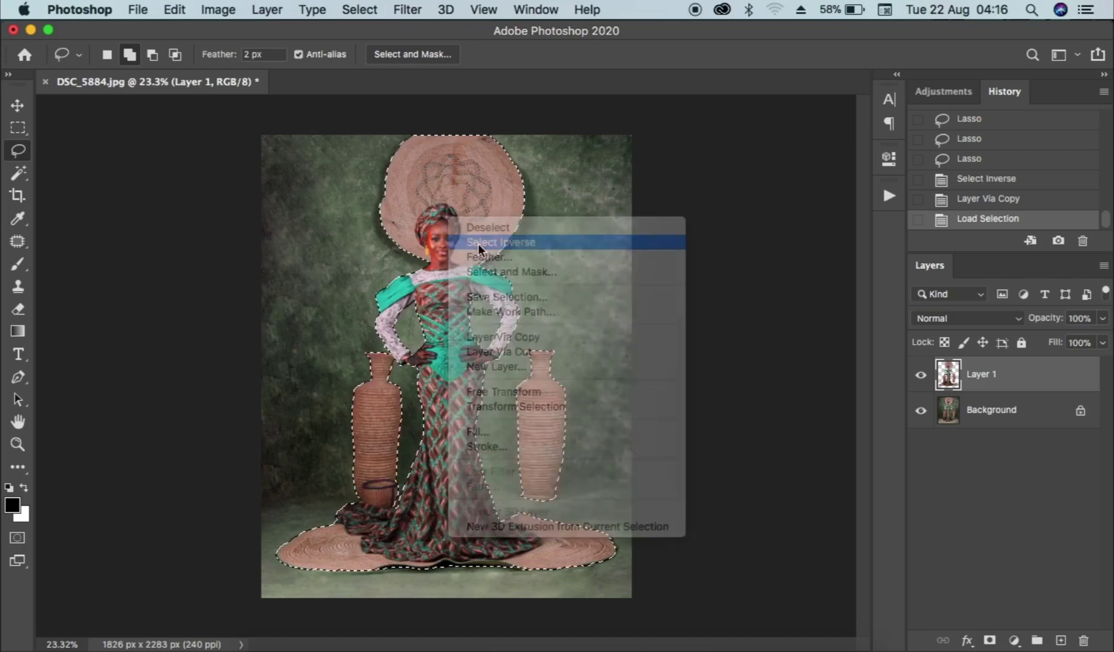
left_click(994, 421)
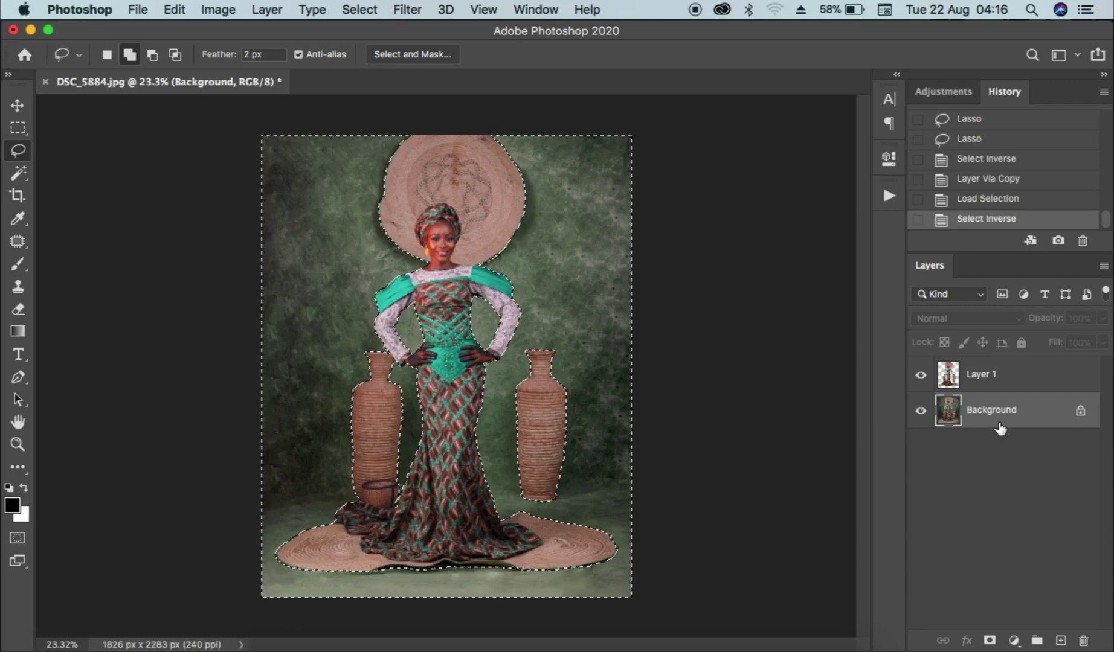
key("super+j")
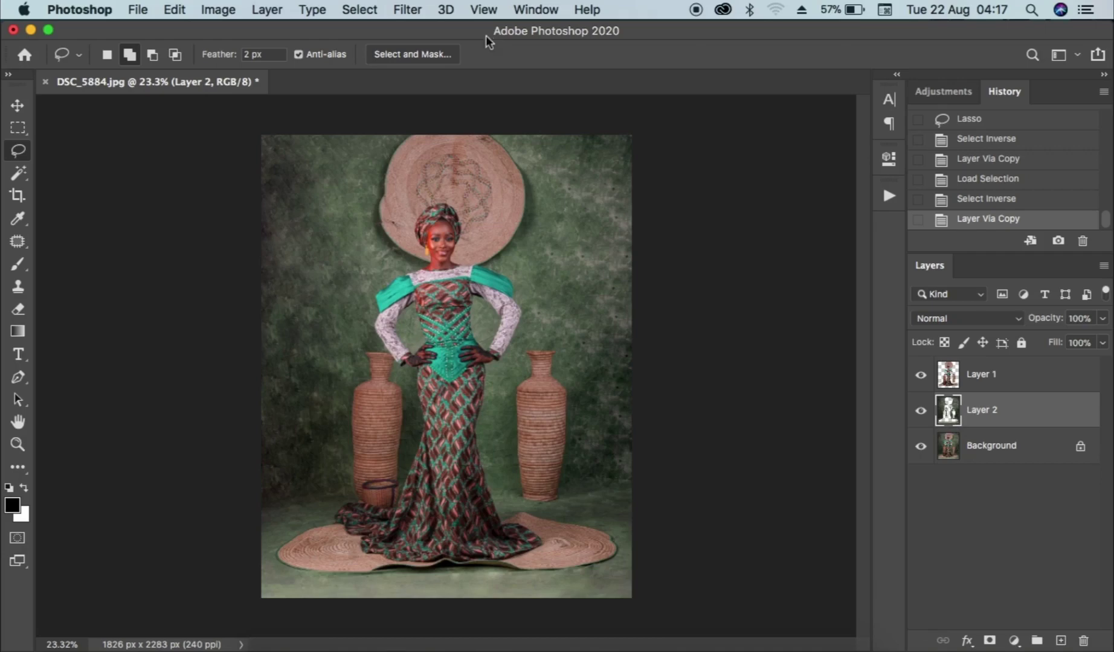
Step: Open the Camera Raw Filter on Layer 2 and set the post-crop vignette to Amount -21, Midpoint 62, Roundness +20 and Feather 79
left_click(406, 9)
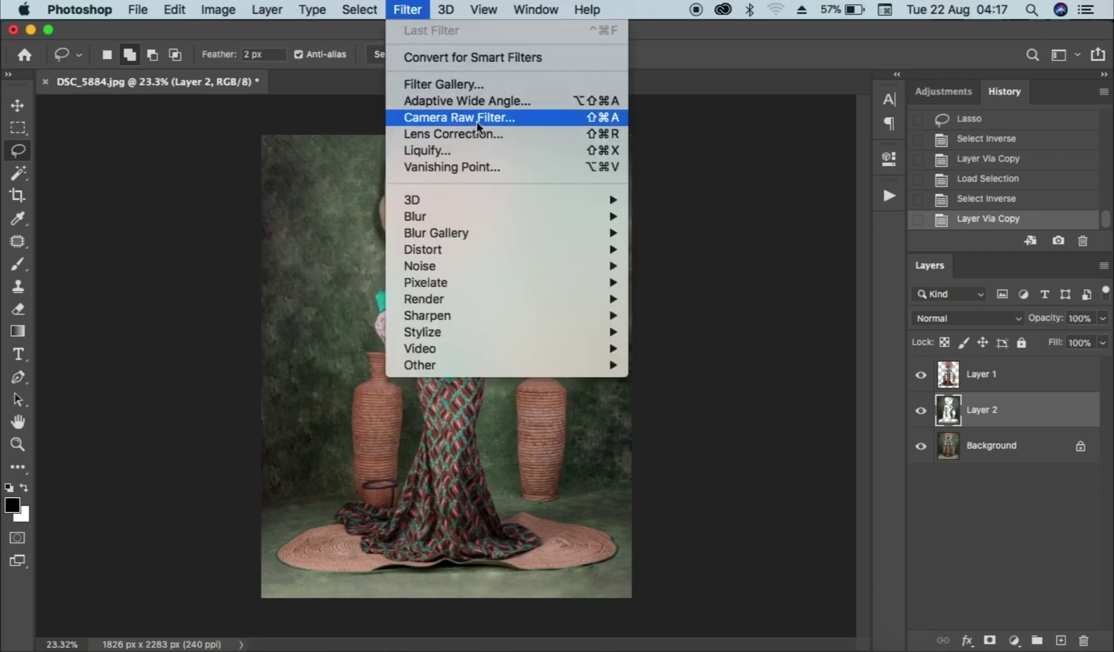
left_click(994, 413)
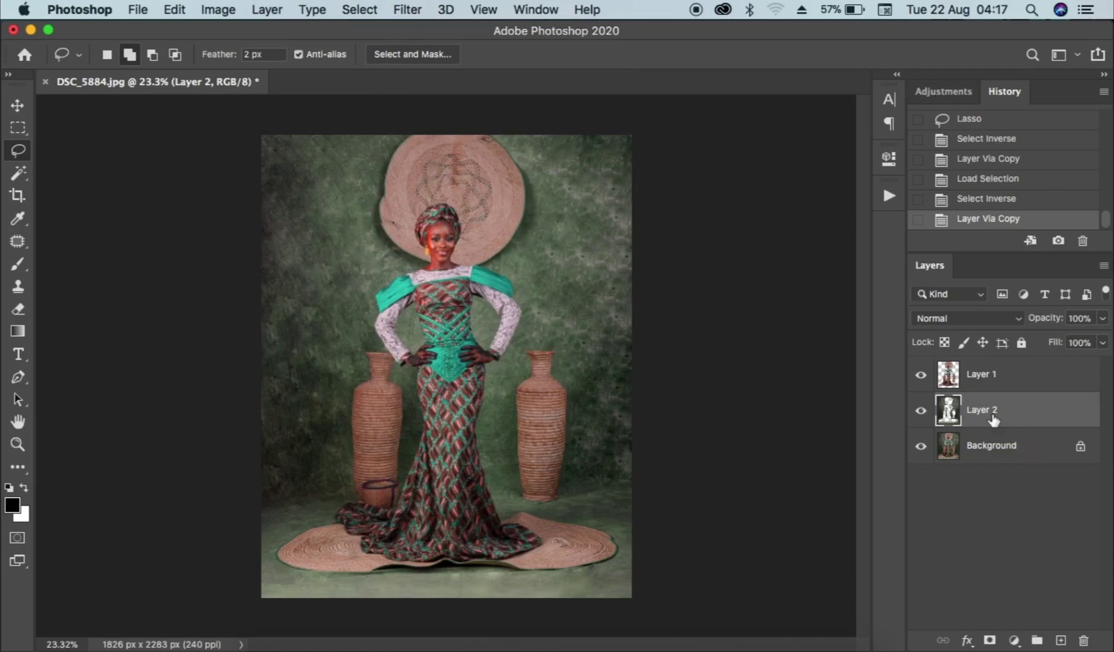
key("shift+super+a")
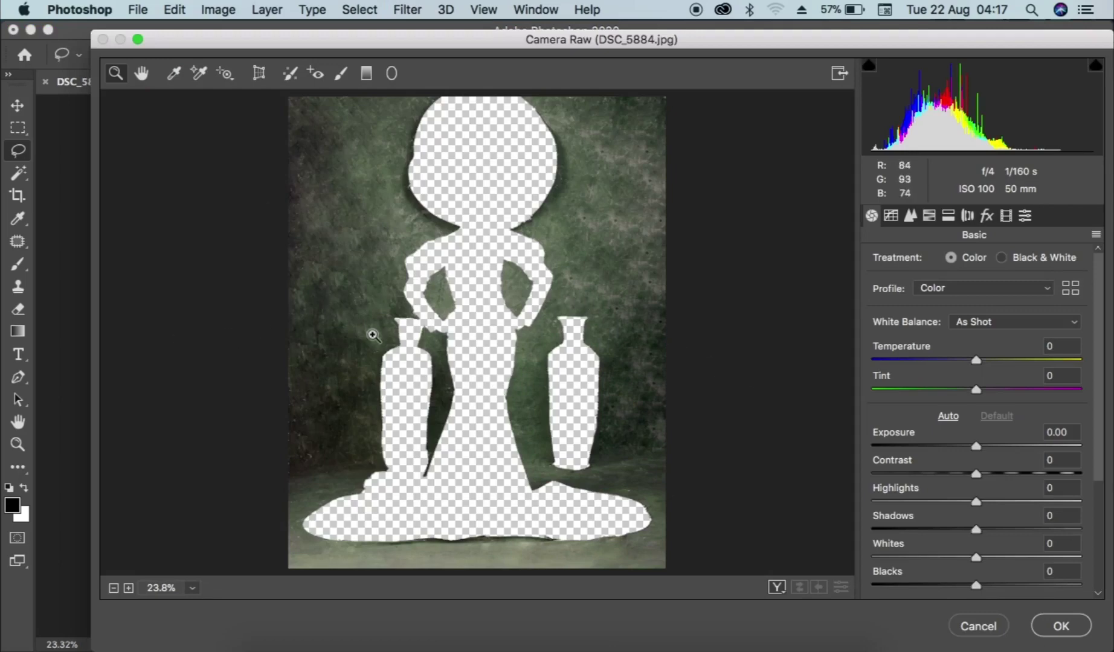
left_click(987, 218)
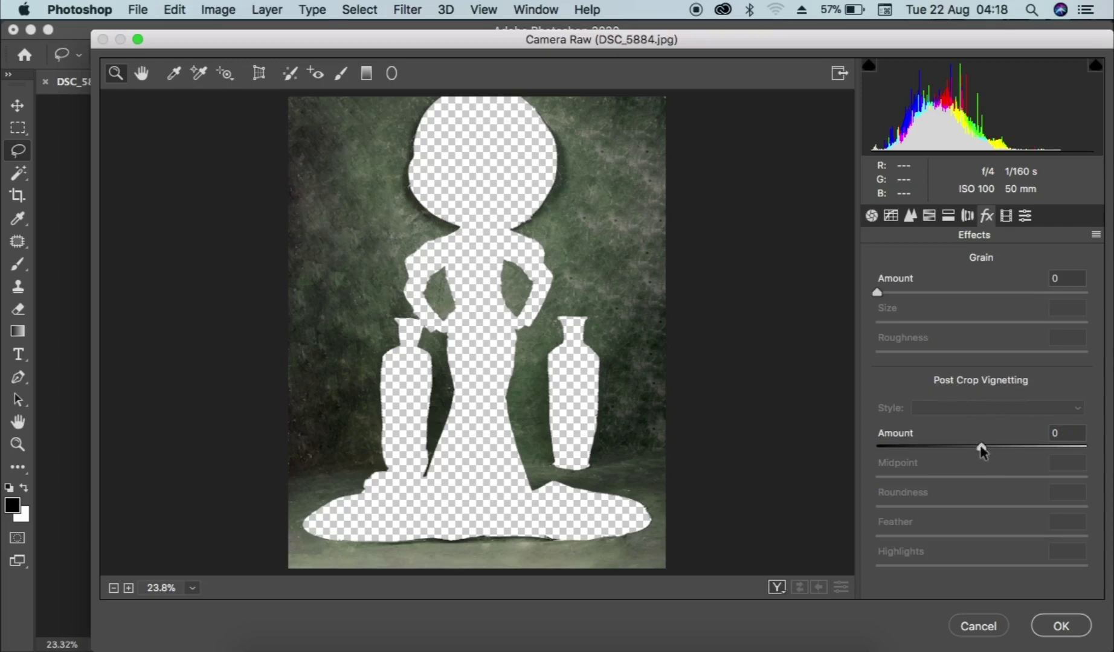
left_click_drag(980, 449, 960, 451)
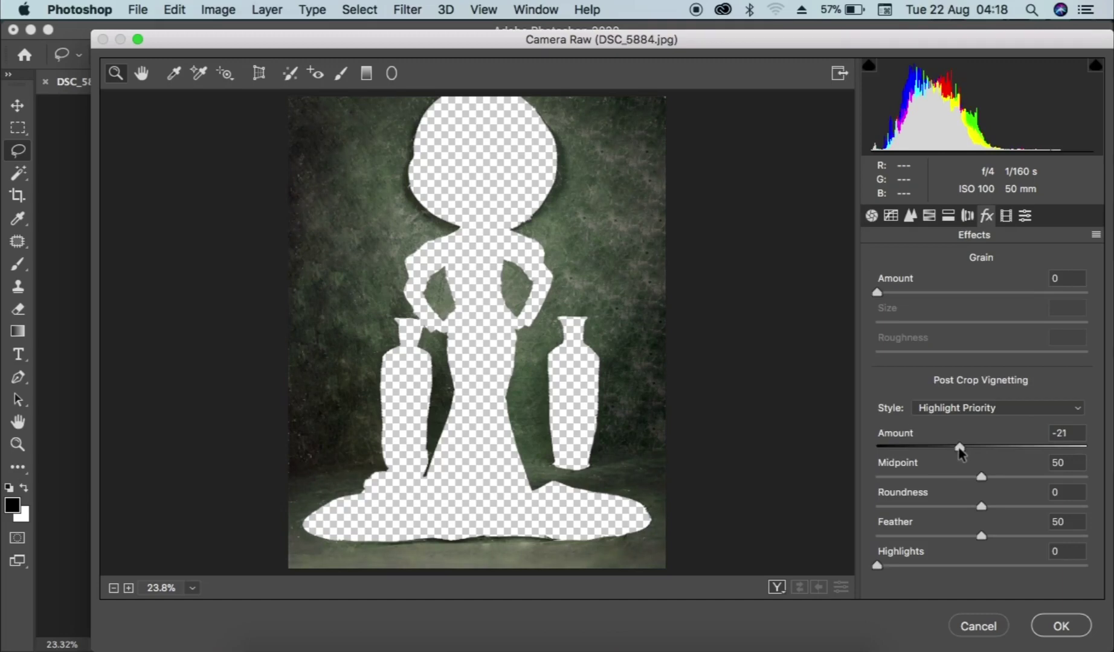
left_click_drag(981, 477, 1042, 536)
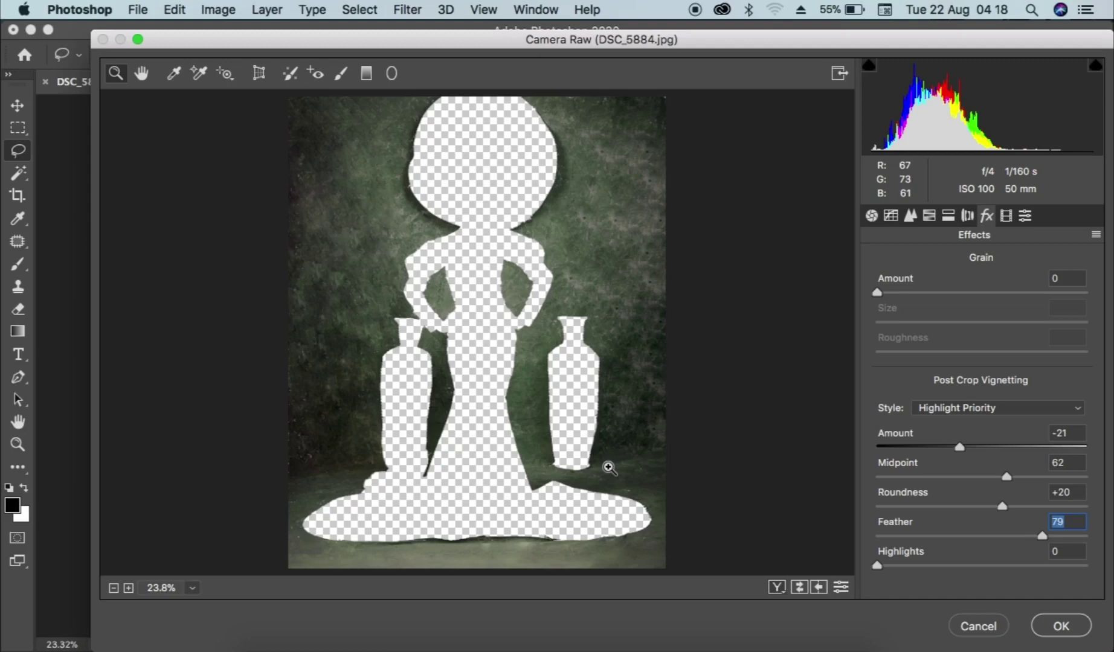
Step: Compare the backdrop with and without the vignette by repeatedly undoing and redoing its settings
key("p")
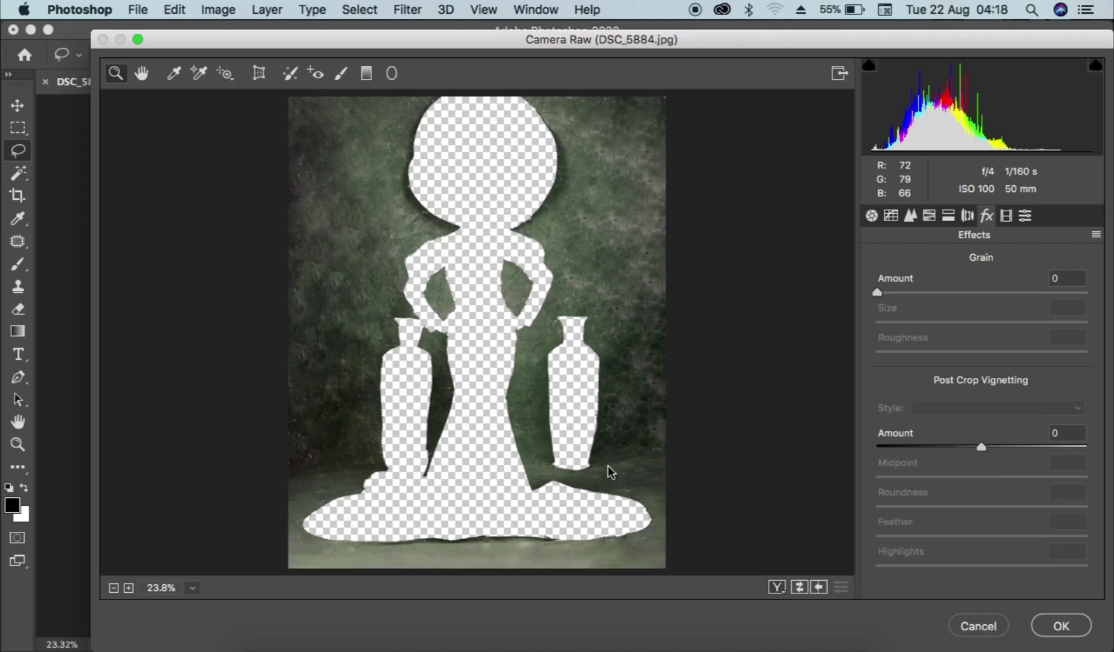
key("super+shift+z")
key("super+shift+z")
key("super+shift+z")
key("super+shift+z")
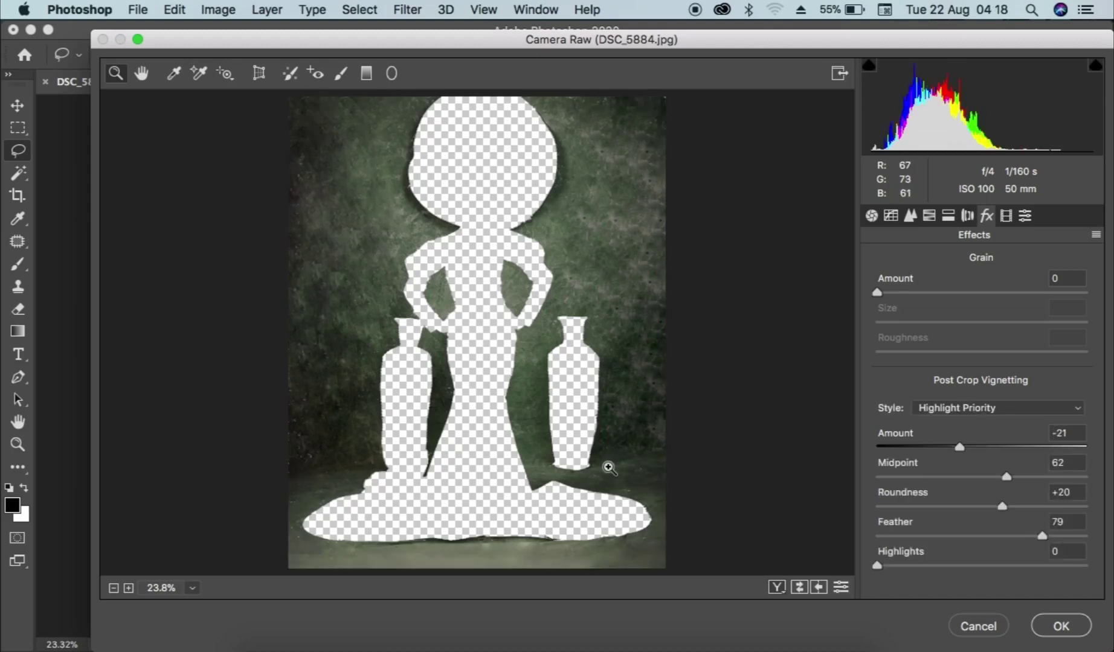
key("super+z")
key("super+z")
key("super+z")
key("super+z")
key("super+shift+z")
key("super+shift+z")
key("super+shift+z")
key("super+shift+z")
key("super+z")
key("super+z")
key("super+z")
key("super+z")
key("super+shift+z")
key("super+shift+z")
key("super+shift+z")
key("super+shift+z")
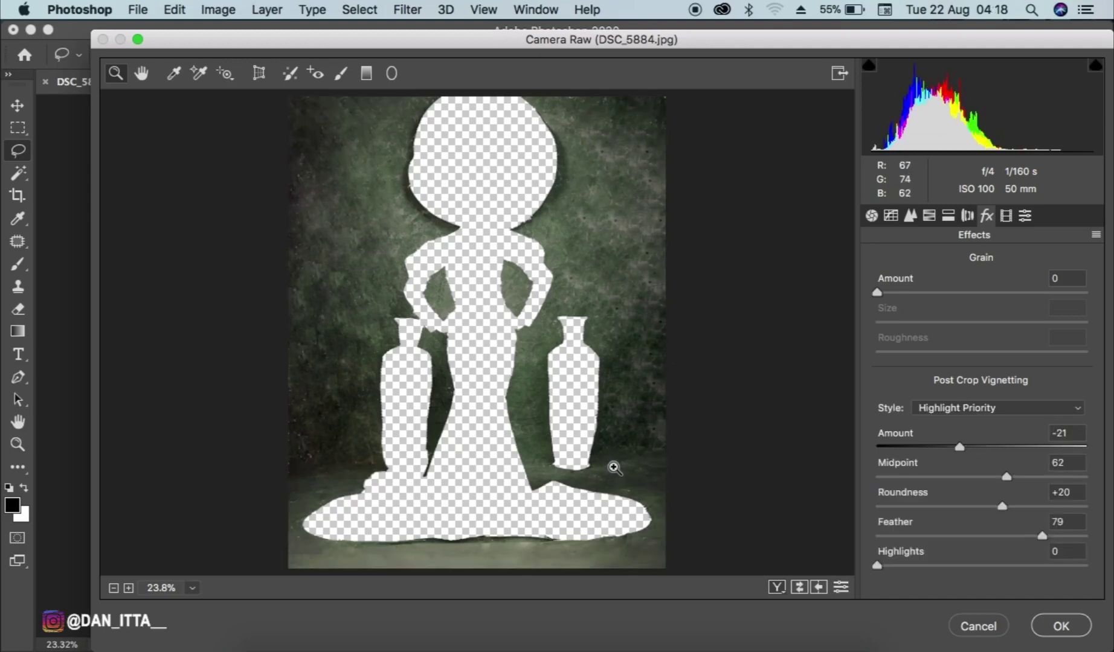
Step: Set the backdrop's HSL saturation to Oranges +14, Yellows -31 and Greens +28
left_click(929, 217)
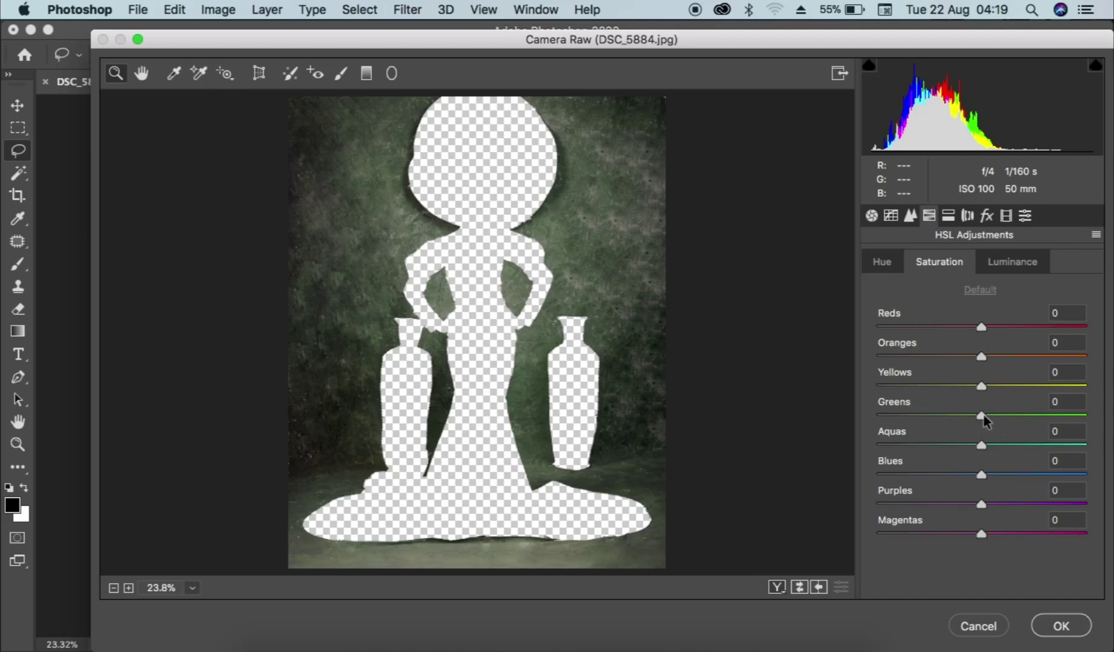
left_click(882, 263)
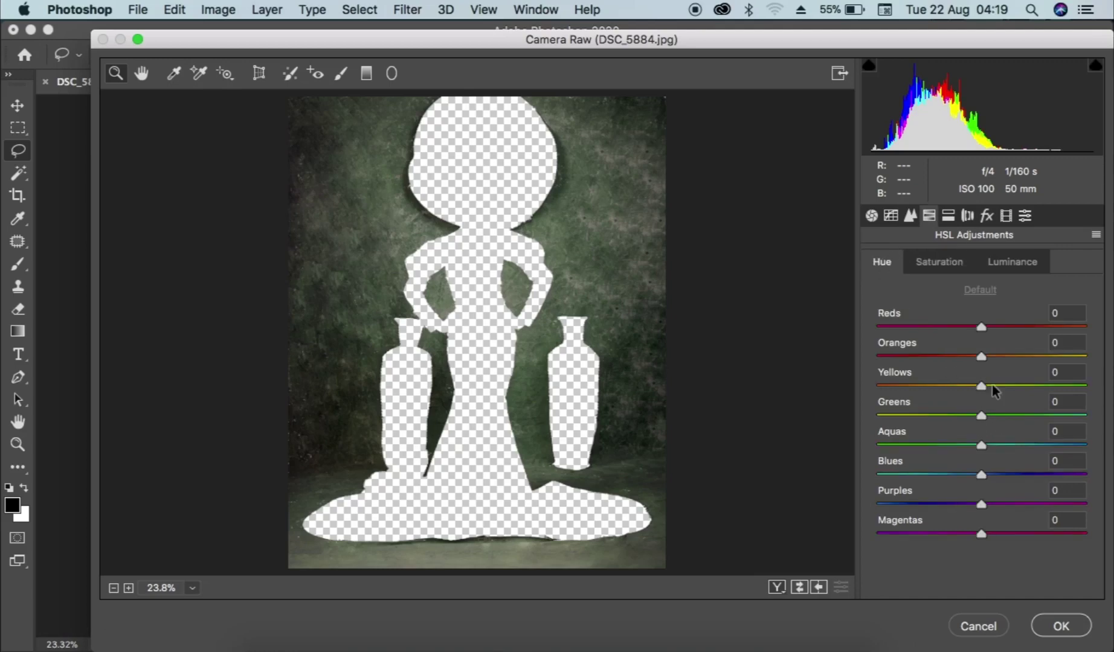
left_click(935, 264)
left_click_drag(981, 417, 996, 356)
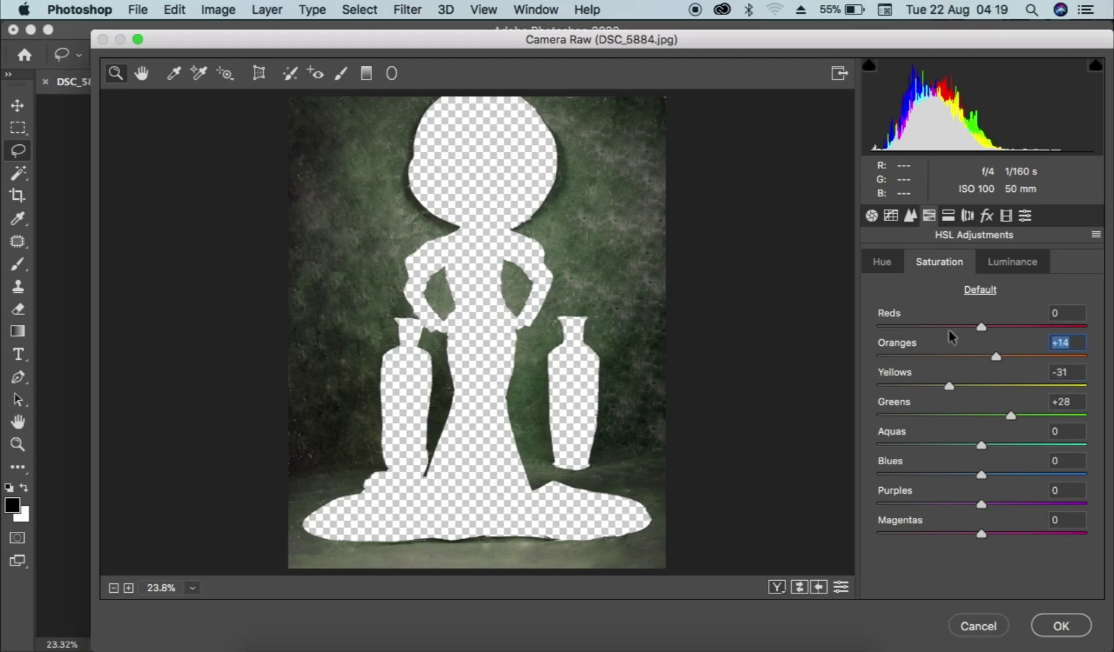
Step: Set the backdrop's HSL hue to Greens +13 and Yellows +19, and compare it with the unadjusted preview
left_click(885, 266)
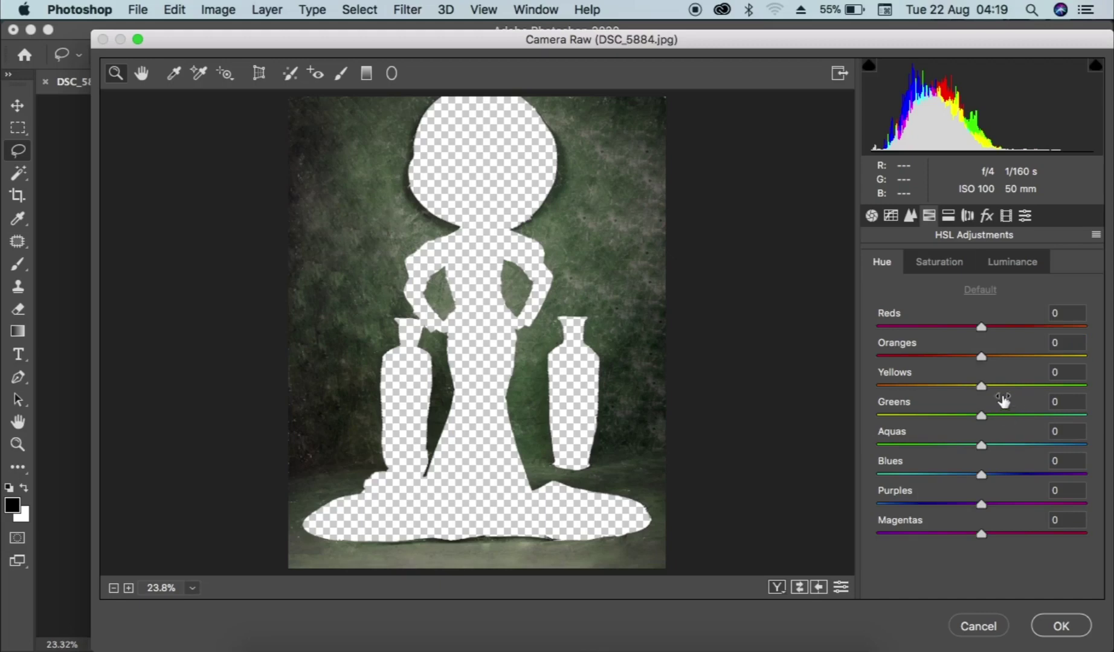
left_click_drag(983, 418, 738, 377)
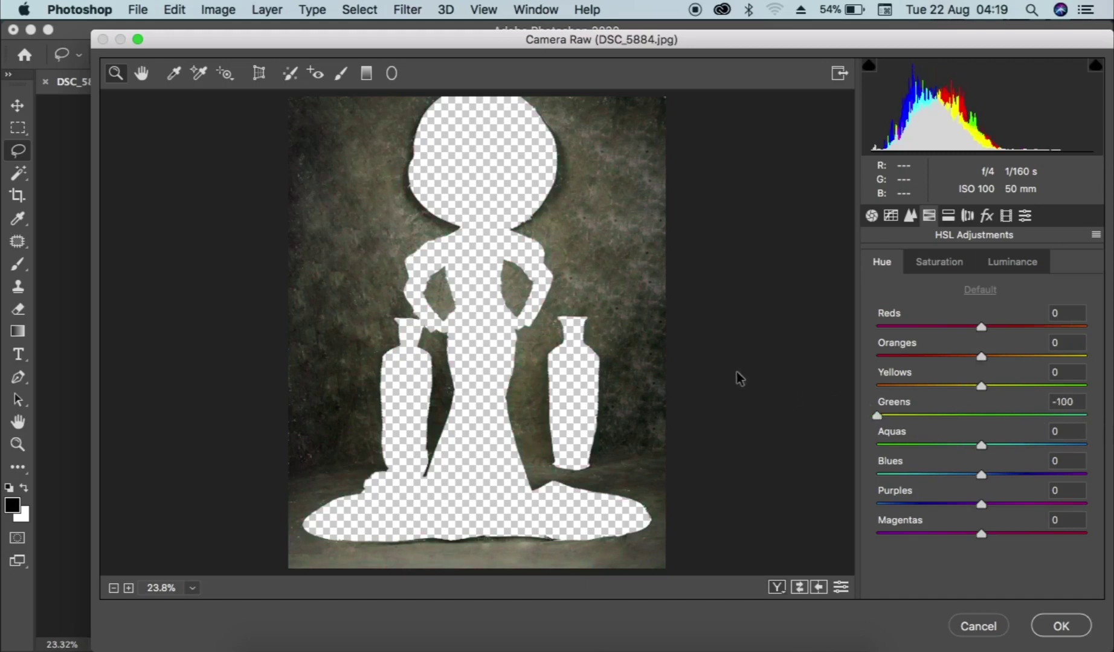
left_click_drag(1027, 416, 1003, 387)
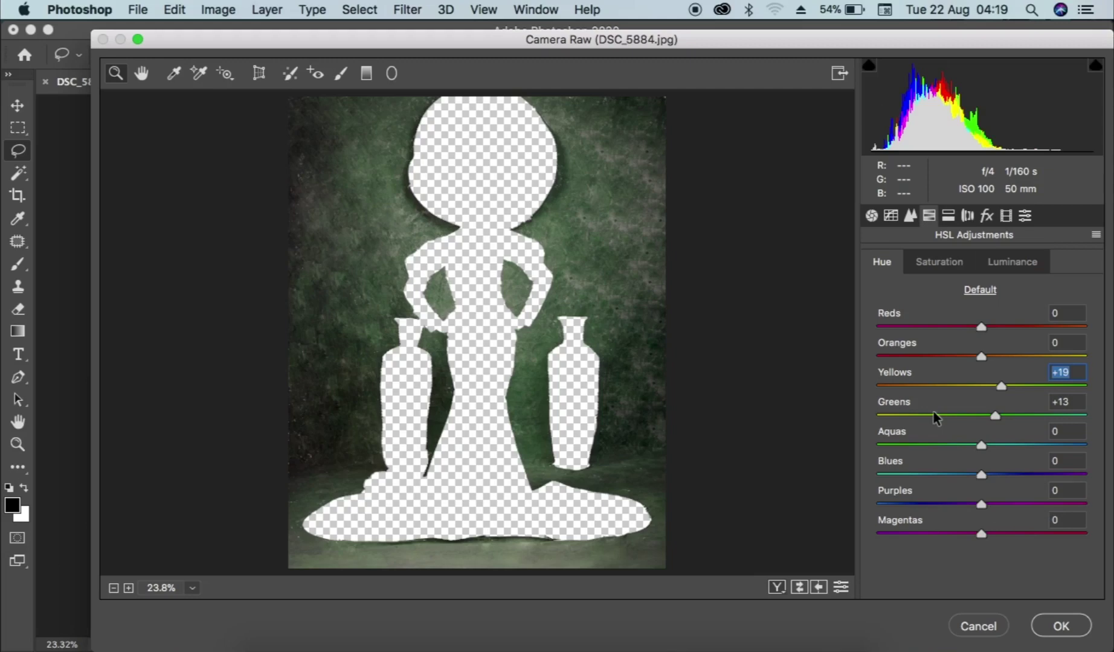
key("p")
key("p")
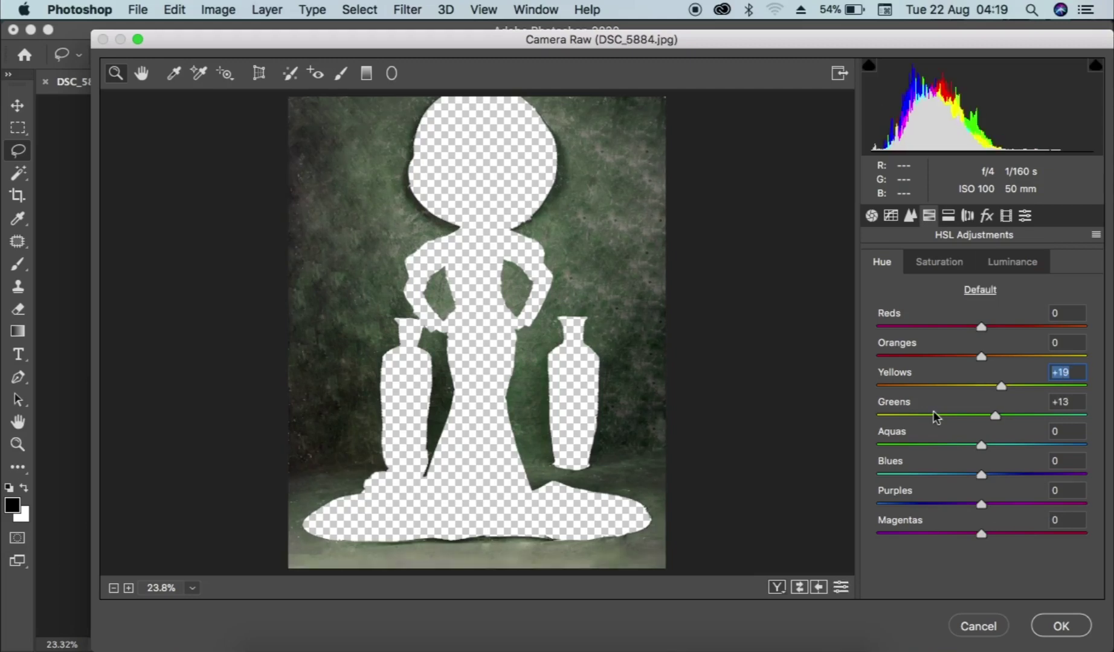